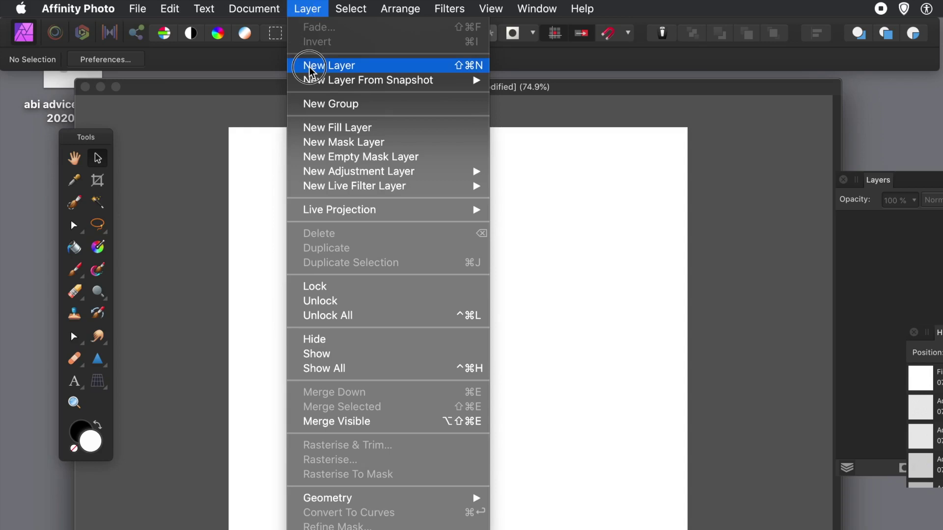
Add a new pixel layer and fill it with a custom near-white colour
{"action": "left_click", "coordinate": [311, 67]}
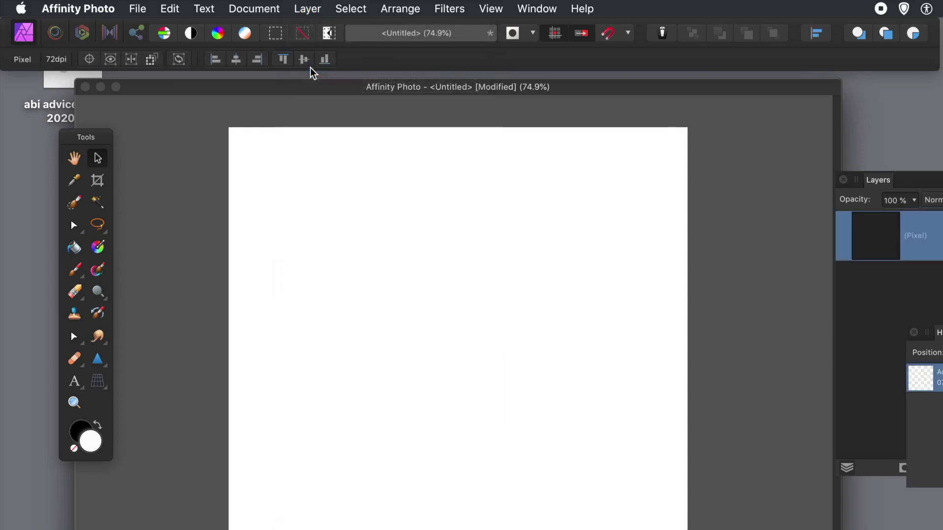
{"action": "left_click", "coordinate": [179, 7]}
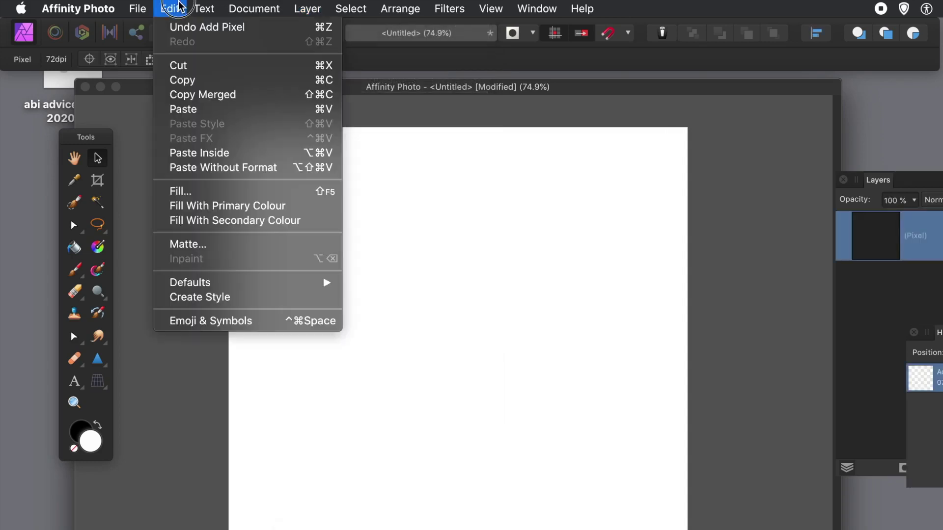
{"action": "left_click", "coordinate": [183, 196]}
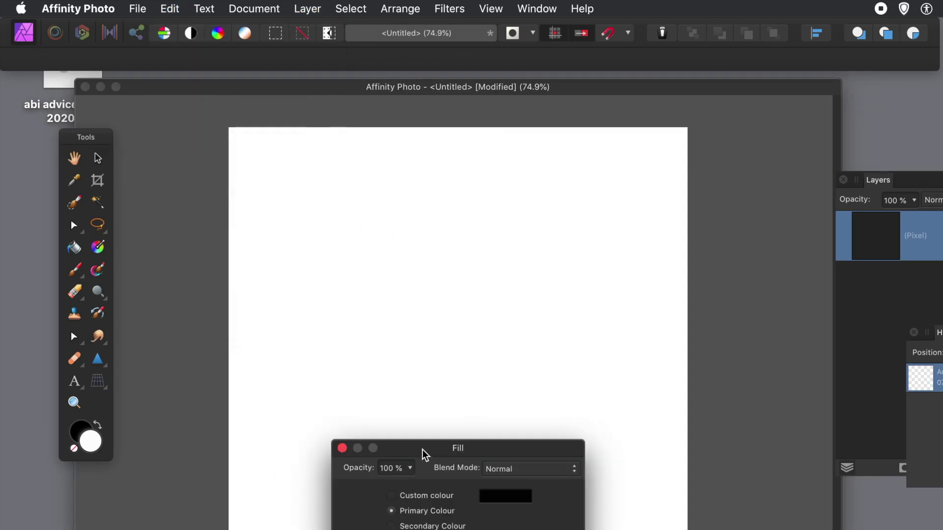
{"action": "left_click_drag", "start_coordinate": [420, 447], "coordinate": [336, 216]}
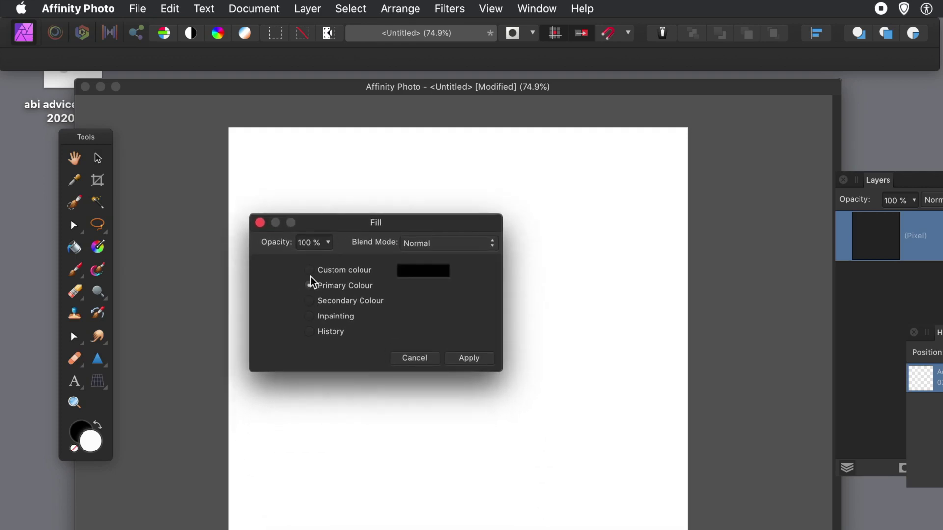
{"action": "left_click", "coordinate": [307, 273]}
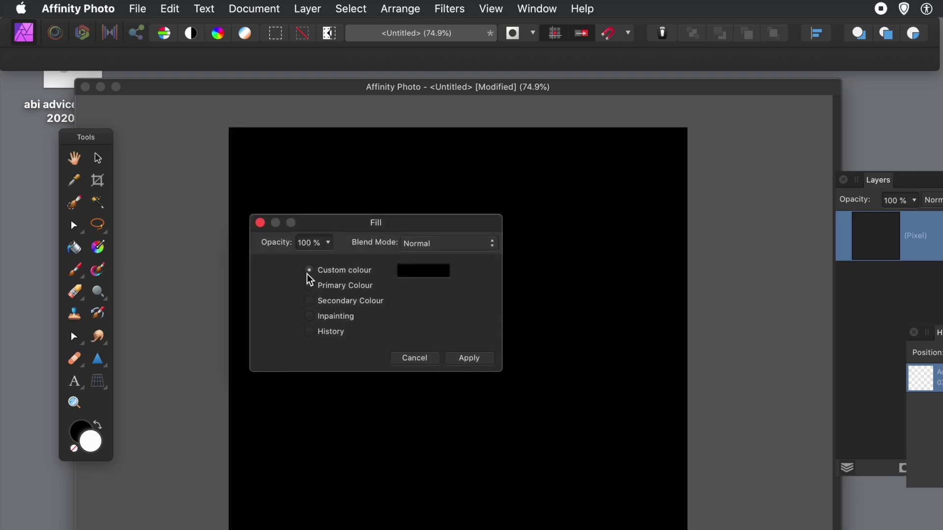
{"action": "left_click", "coordinate": [430, 271]}
{"action": "left_click_drag", "start_coordinate": [460, 407], "coordinate": [429, 472]}
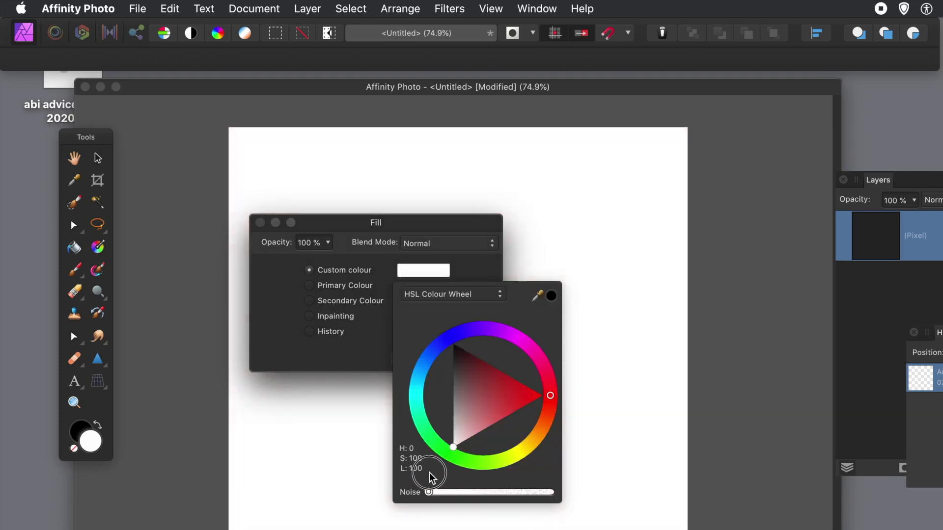
{"action": "left_click", "coordinate": [338, 355]}
{"action": "left_click", "coordinate": [486, 361]}
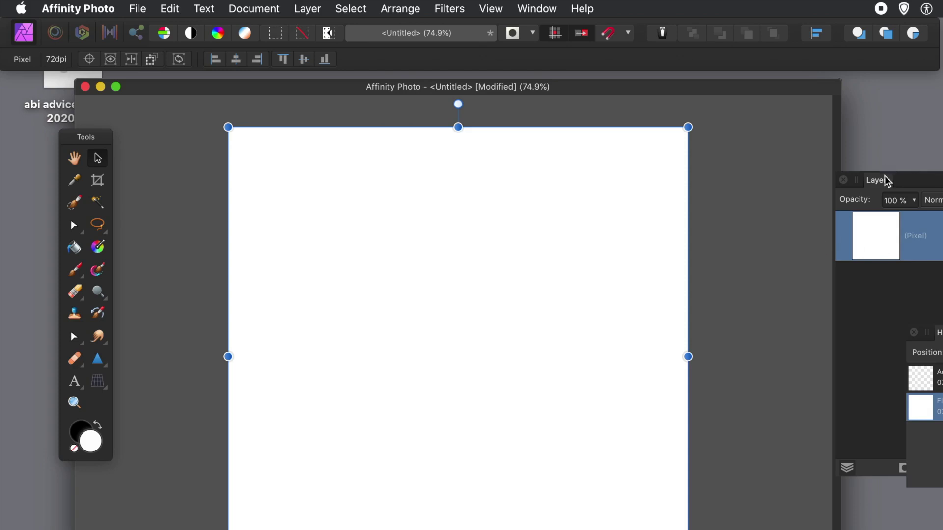
Move the Layers panel beside the canvas and add 100% Uniform noise to the white layer
{"action": "left_click_drag", "start_coordinate": [885, 174], "coordinate": [747, 162]}
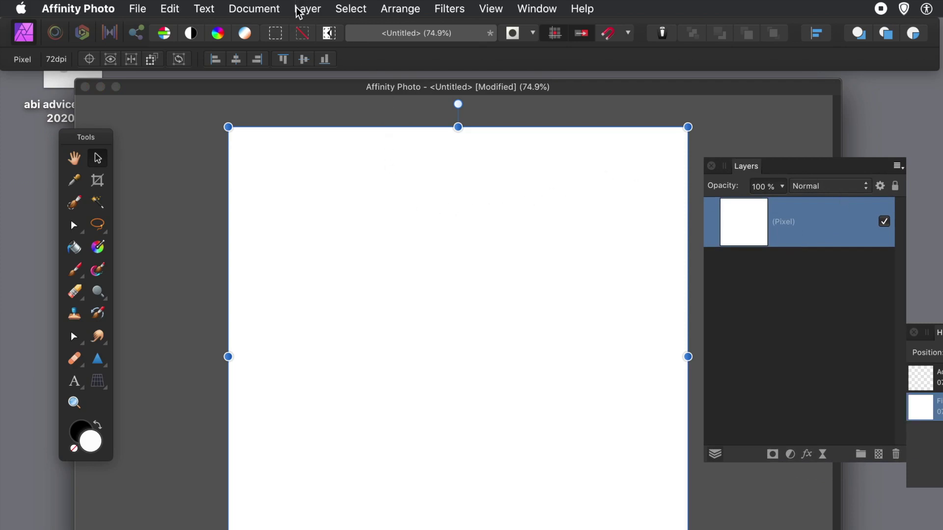
{"action": "left_click", "coordinate": [457, 11]}
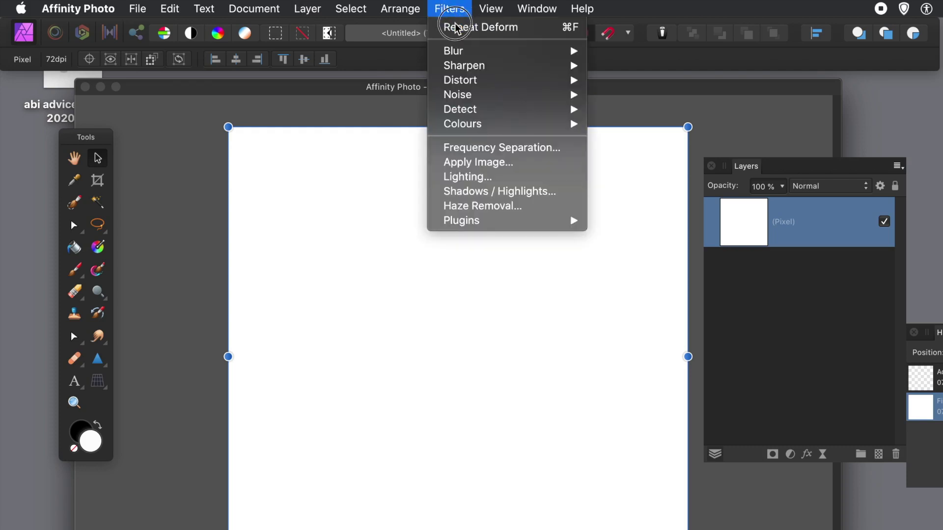
{"action": "mouse_move", "coordinate": [453, 95]}
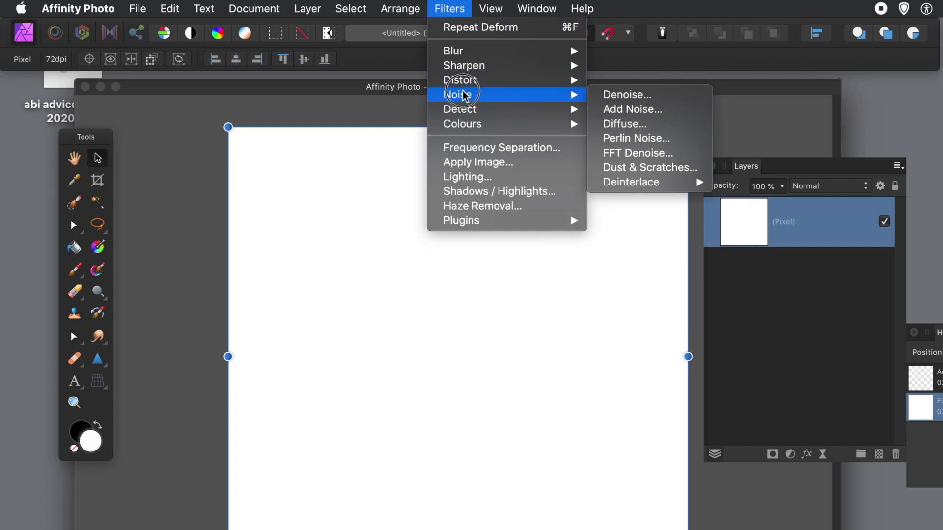
{"action": "left_click", "coordinate": [627, 109]}
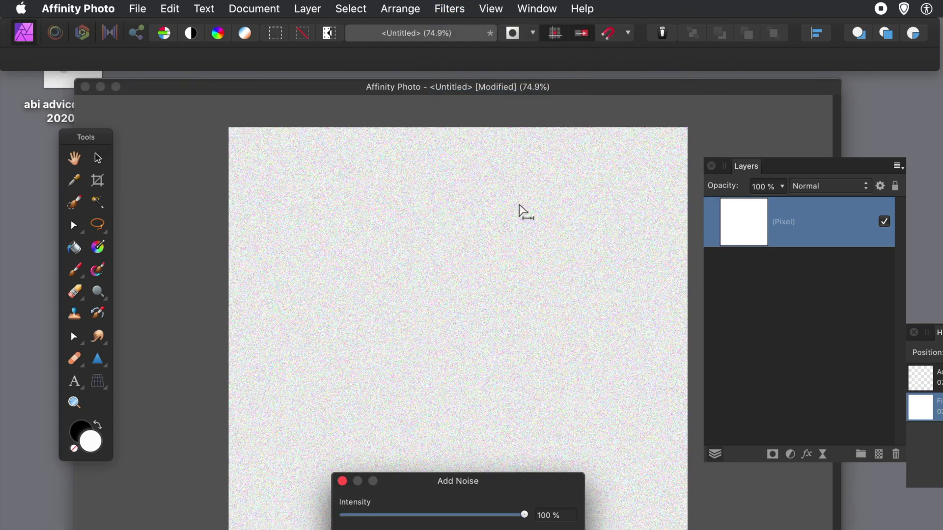
{"action": "left_click_drag", "start_coordinate": [440, 478], "coordinate": [651, 288]}
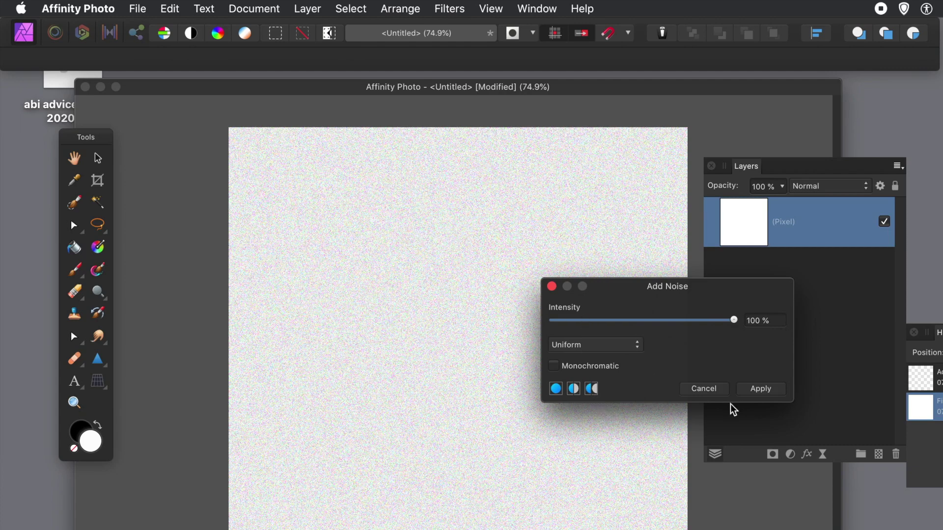
{"action": "left_click", "coordinate": [768, 389]}
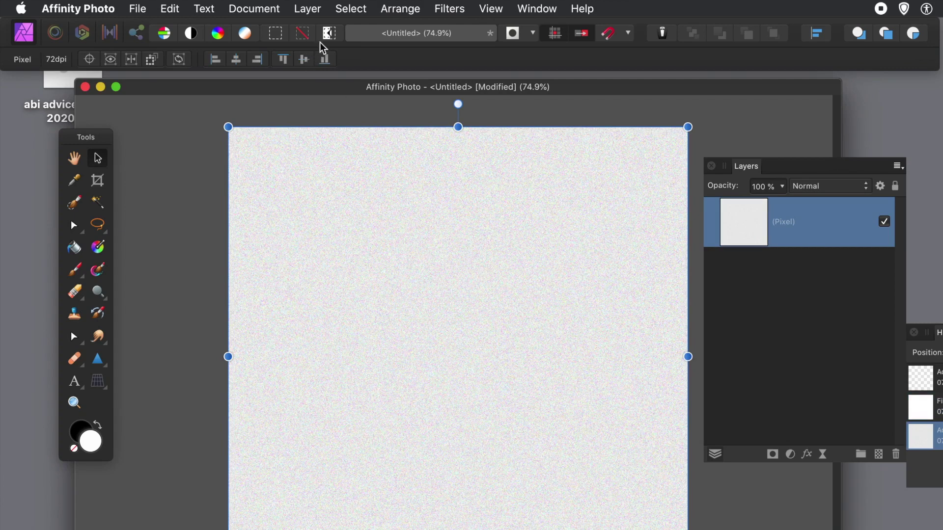
Repeat Add Noise several more times to build dense, saturated multicoloured grain
{"action": "left_click", "coordinate": [449, 8]}
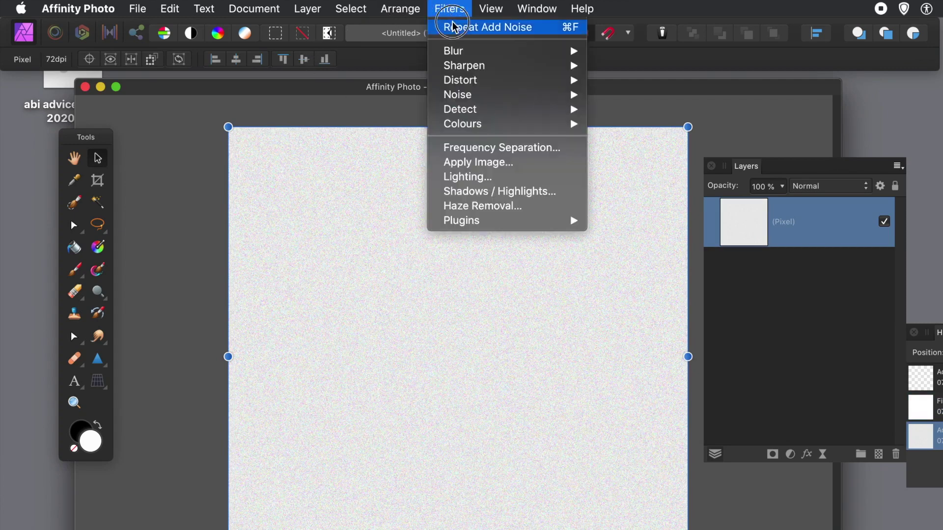
{"action": "left_click", "coordinate": [454, 27]}
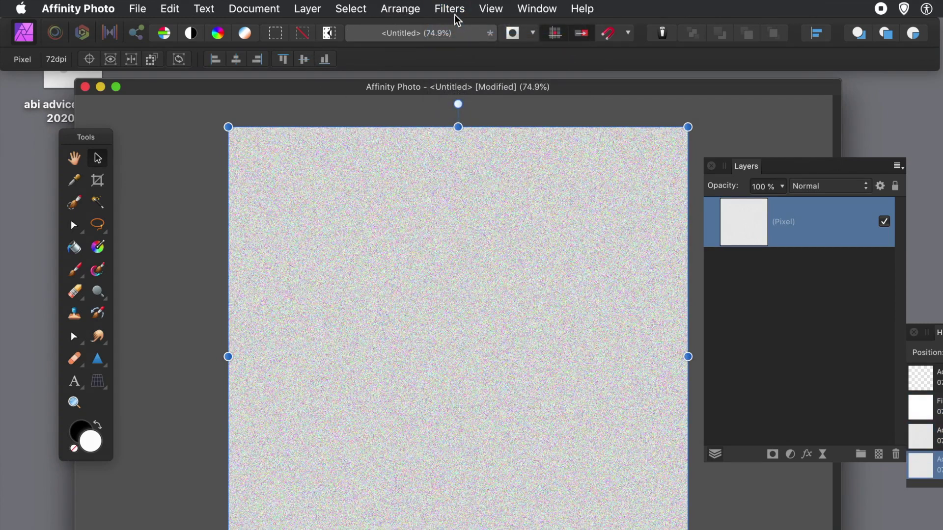
{"action": "left_click", "coordinate": [452, 12]}
{"action": "left_click", "coordinate": [455, 28]}
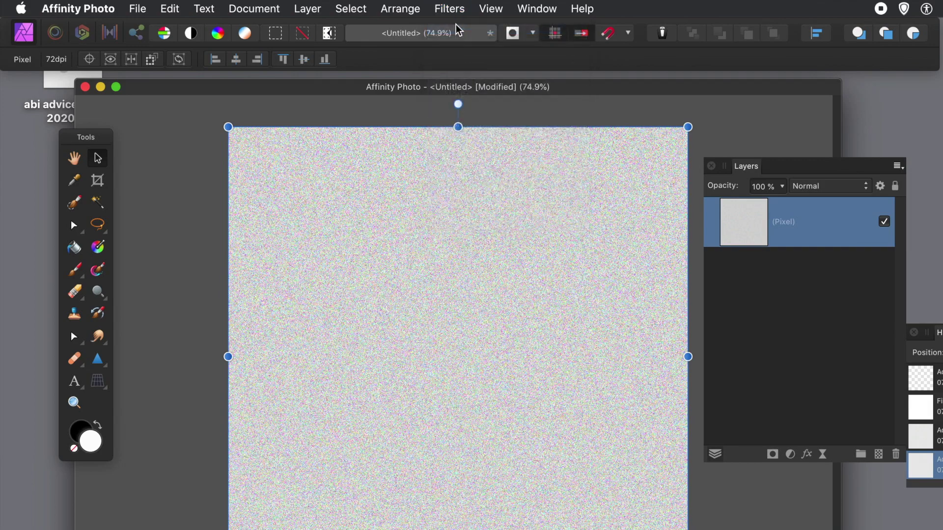
{"action": "left_click", "coordinate": [452, 10]}
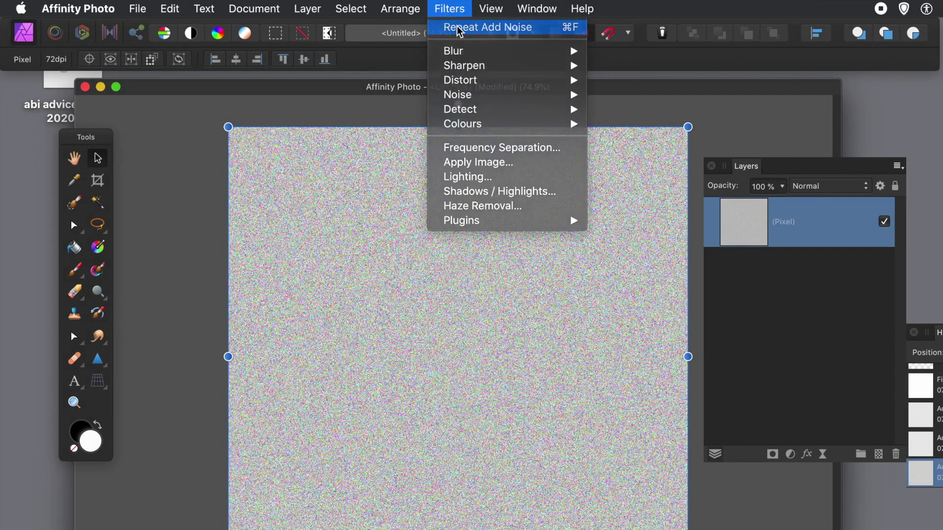
{"action": "left_click", "coordinate": [456, 27]}
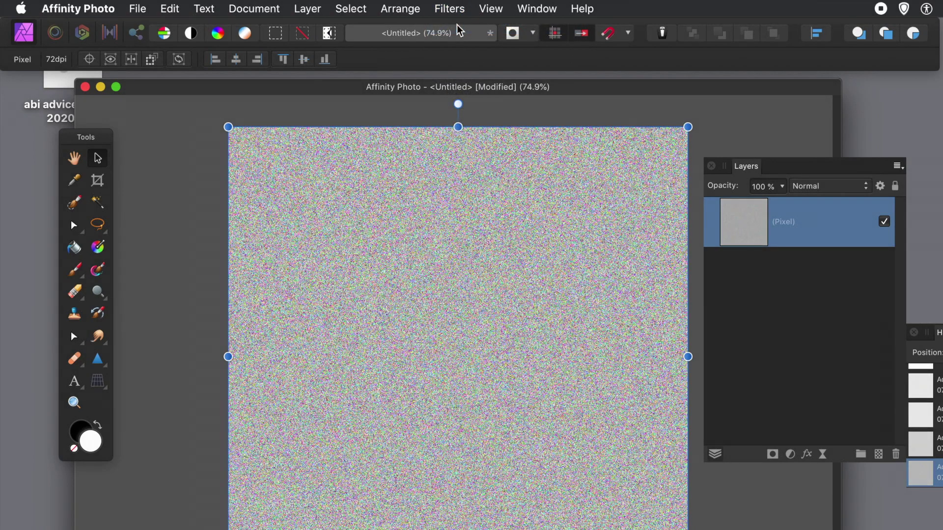
{"action": "left_click", "coordinate": [449, 9]}
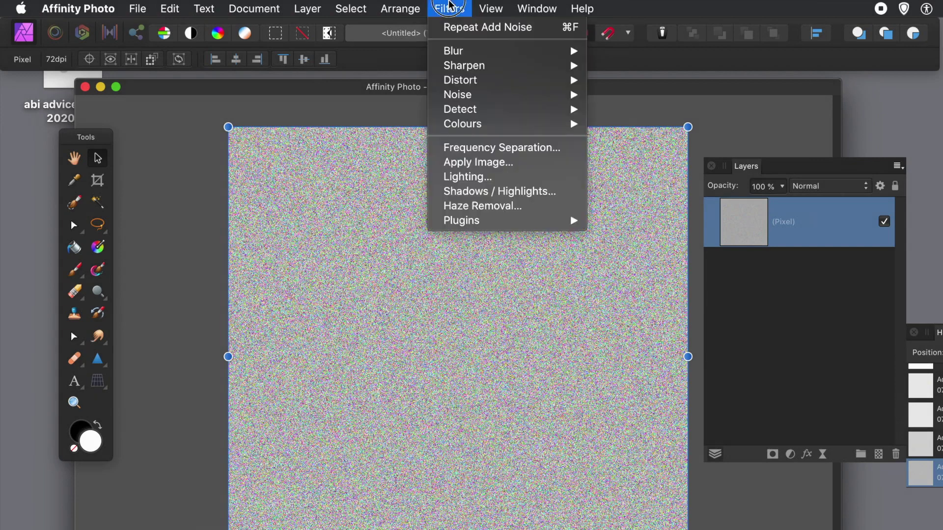
{"action": "left_click", "coordinate": [451, 26]}
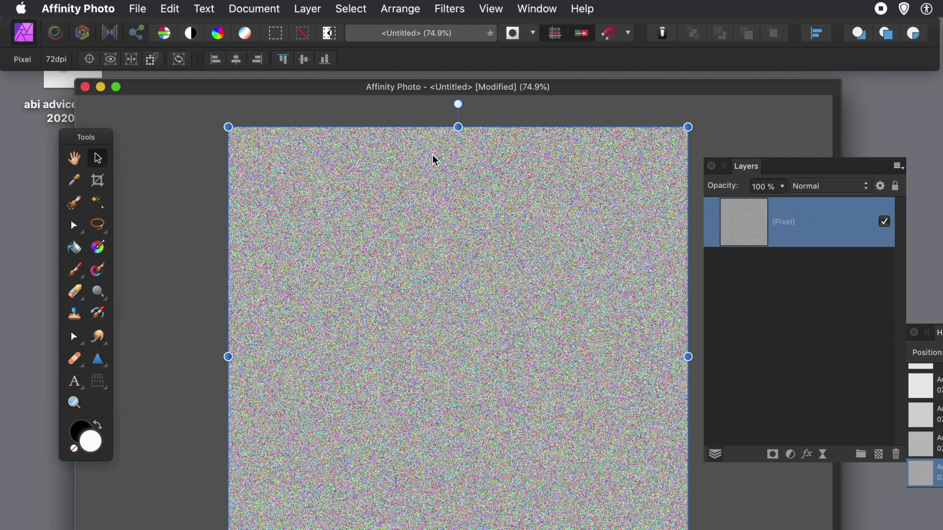
{"action": "left_click", "coordinate": [447, 10]}
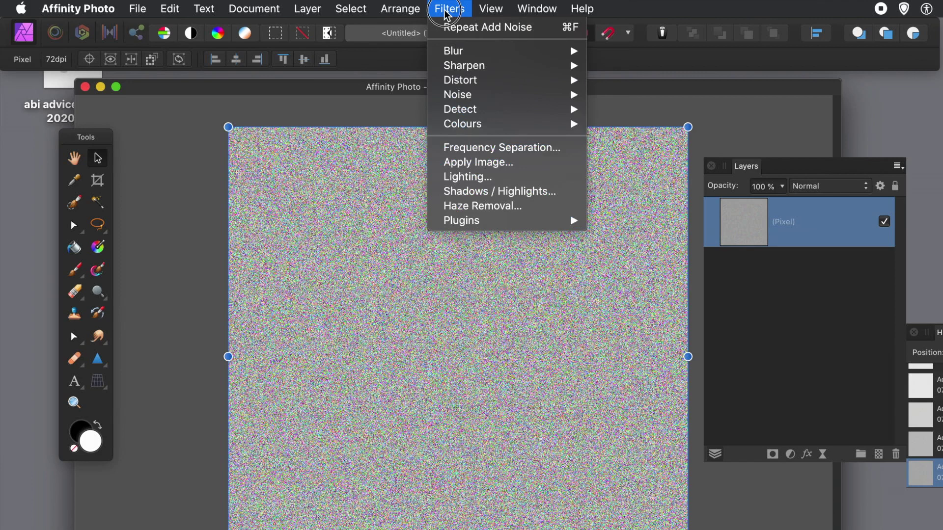
Apply a Motion Blur with radius clamped to 1024 px at 0° rotation
{"action": "mouse_move", "coordinate": [449, 51]}
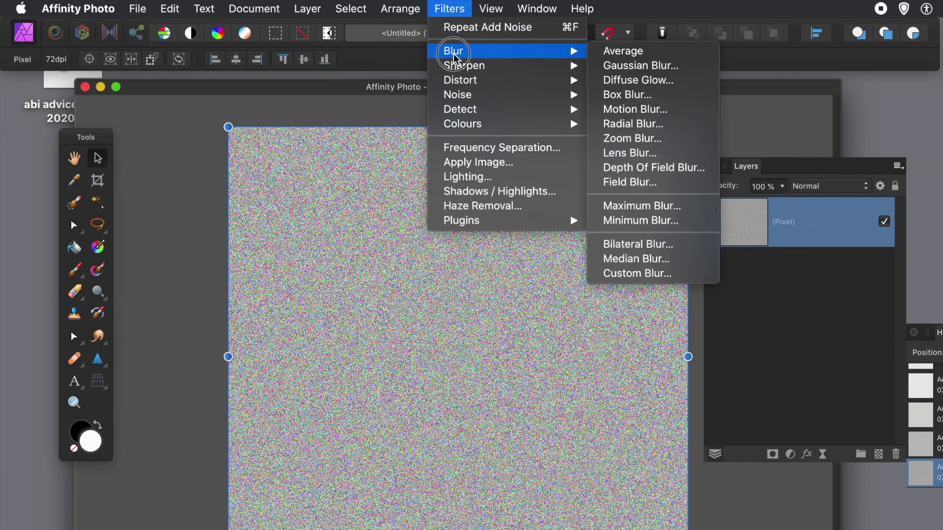
{"action": "left_click", "coordinate": [642, 110]}
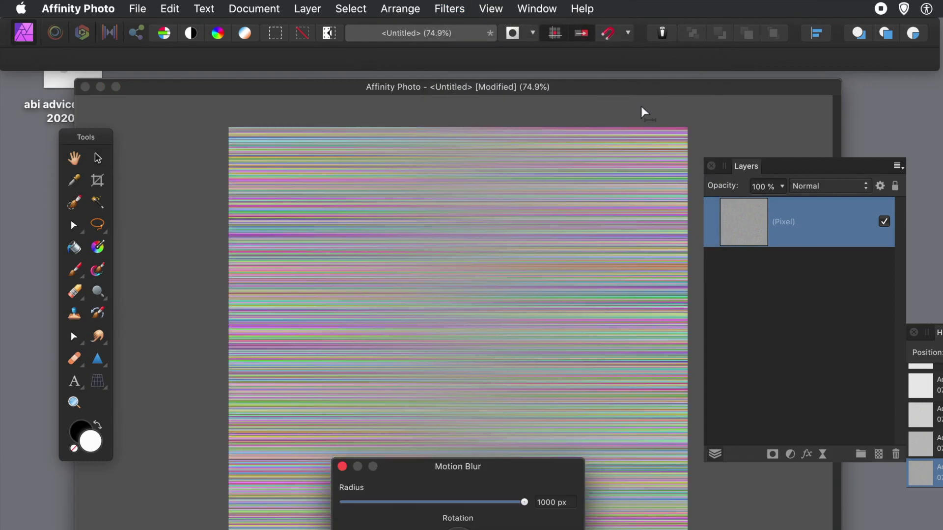
{"action": "left_click_drag", "start_coordinate": [441, 476], "coordinate": [434, 288]}
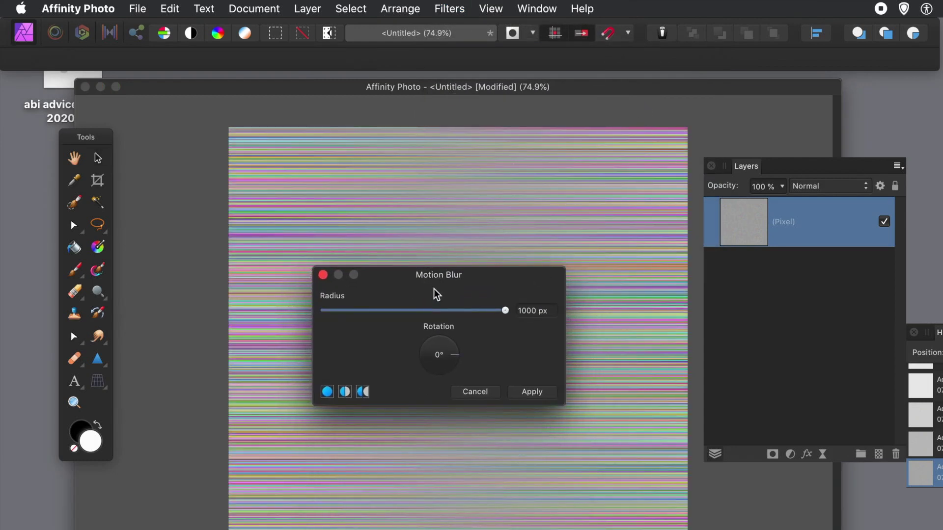
{"action": "left_click", "coordinate": [552, 311]}
{"action": "left_click", "coordinate": [526, 311]}
{"action": "key", "text": "BackSpace"}
{"action": "type", "text": "5"}
{"action": "key", "text": "Return"}
{"action": "left_click", "coordinate": [523, 390]}
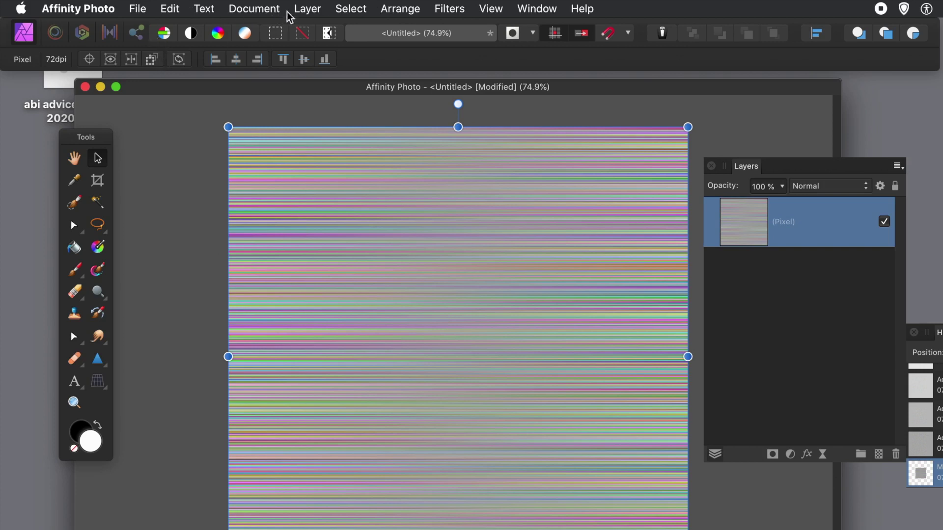
Duplicate the striped layer and rotate the copy 90° so its stripes run vertically
{"action": "left_click", "coordinate": [302, 11]}
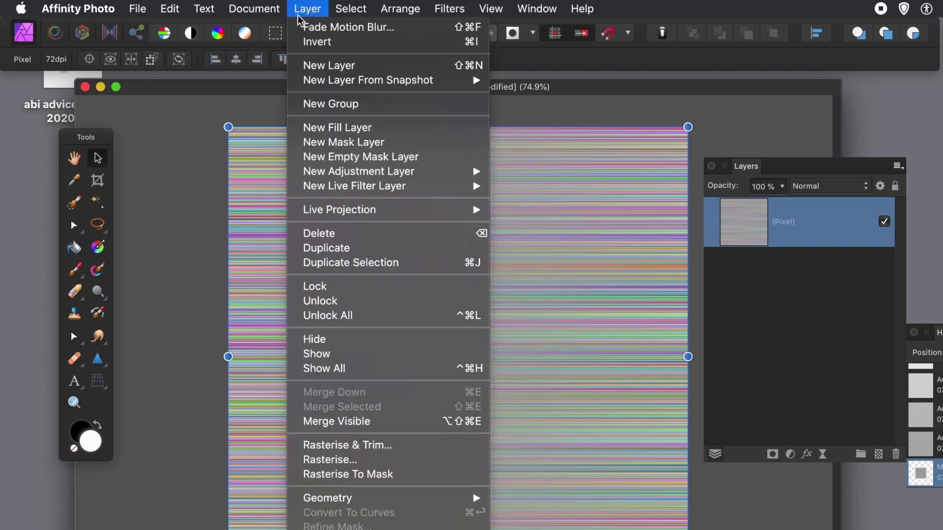
{"action": "left_click", "coordinate": [338, 248]}
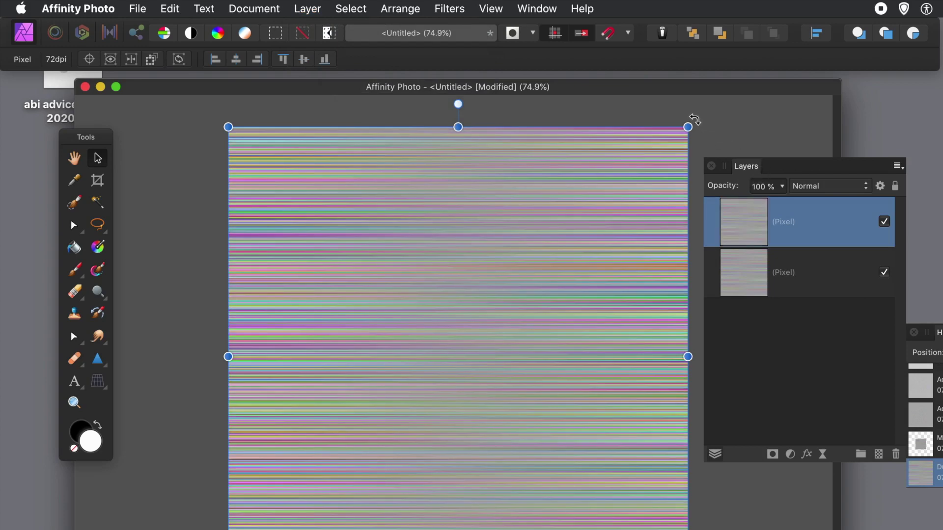
{"action": "left_click_drag", "start_coordinate": [694, 119], "coordinate": [664, 529]}
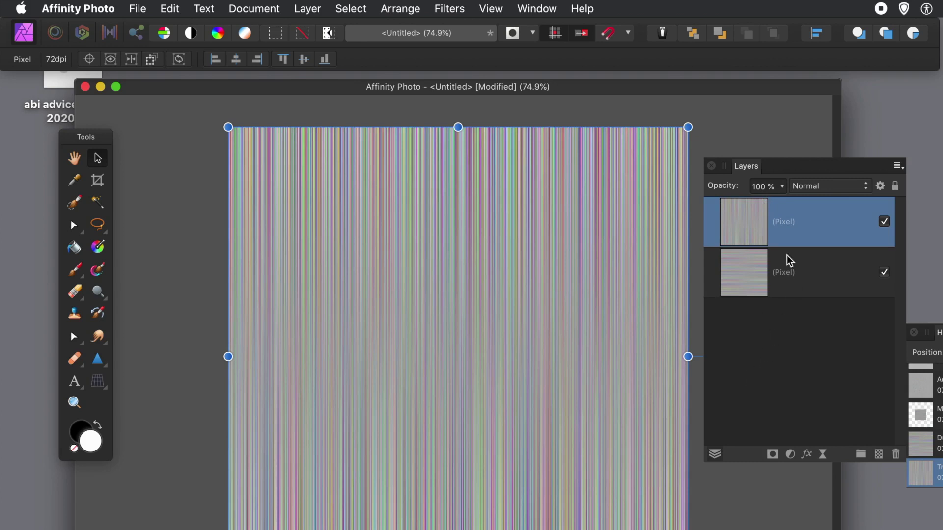
{"action": "left_click", "coordinate": [816, 187]}
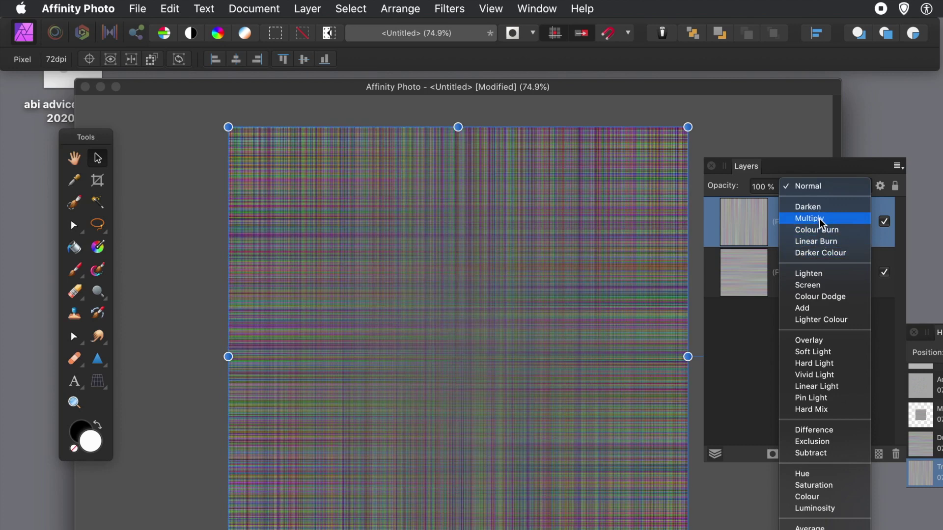
Try Colour Burn, then set the top stripe layer's blend mode to Darken
{"action": "left_click", "coordinate": [820, 227]}
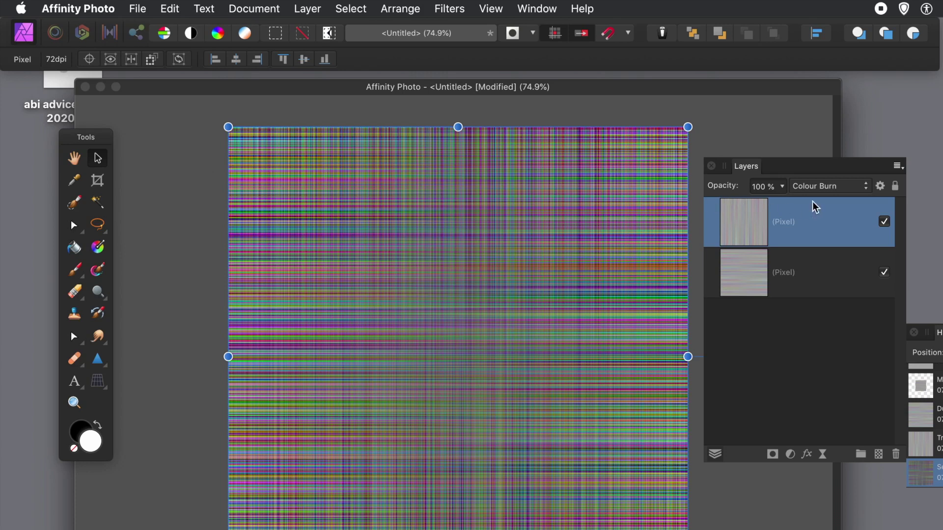
{"action": "left_click", "coordinate": [826, 191]}
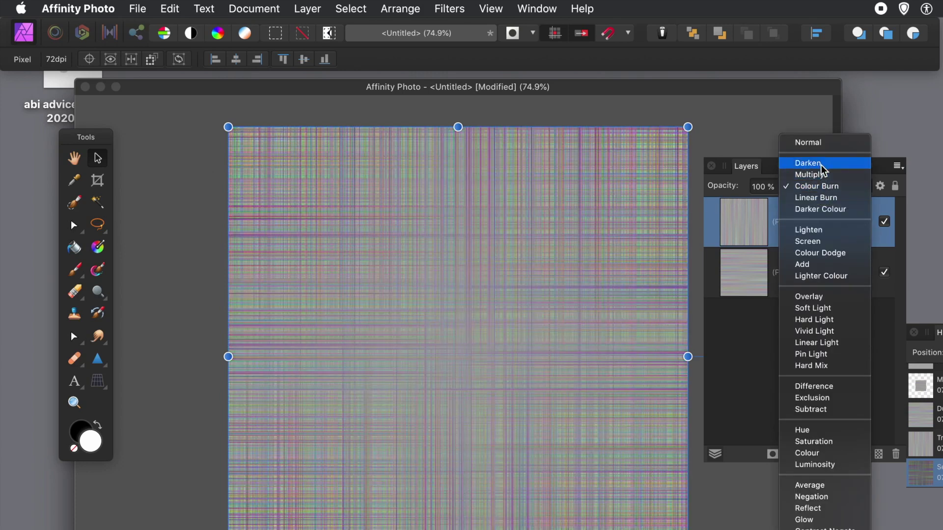
{"action": "left_click", "coordinate": [820, 164]}
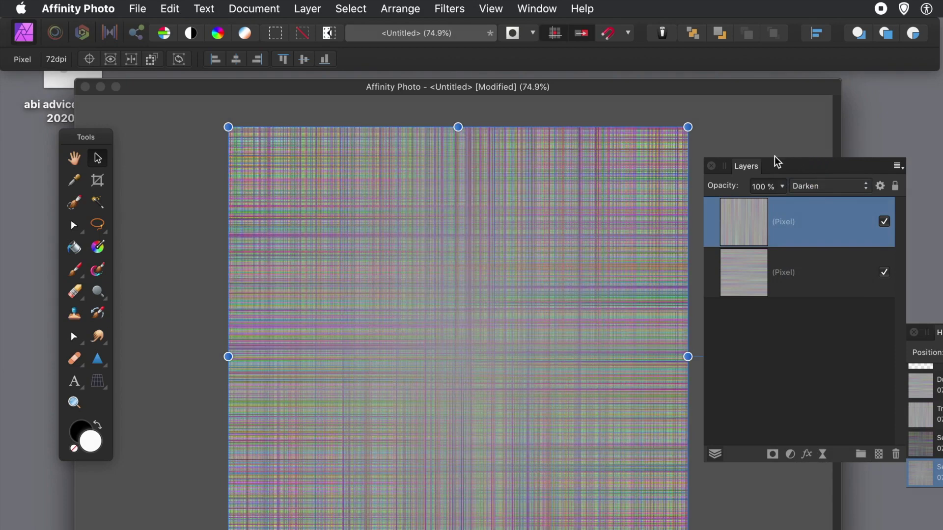
Select both stripe layers and use Merge Visible to create a combined top layer
{"action": "left_click", "coordinate": [801, 271], "text": "shift"}
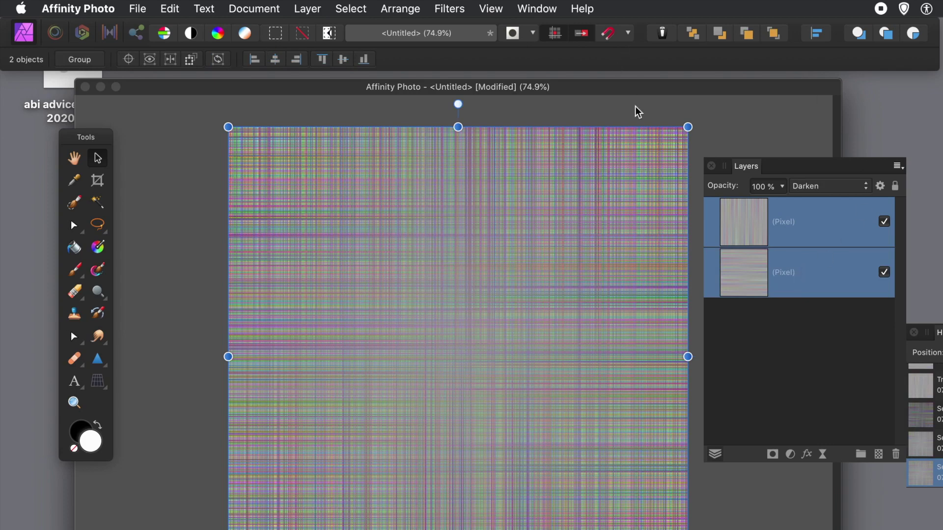
{"action": "left_click", "coordinate": [310, 10]}
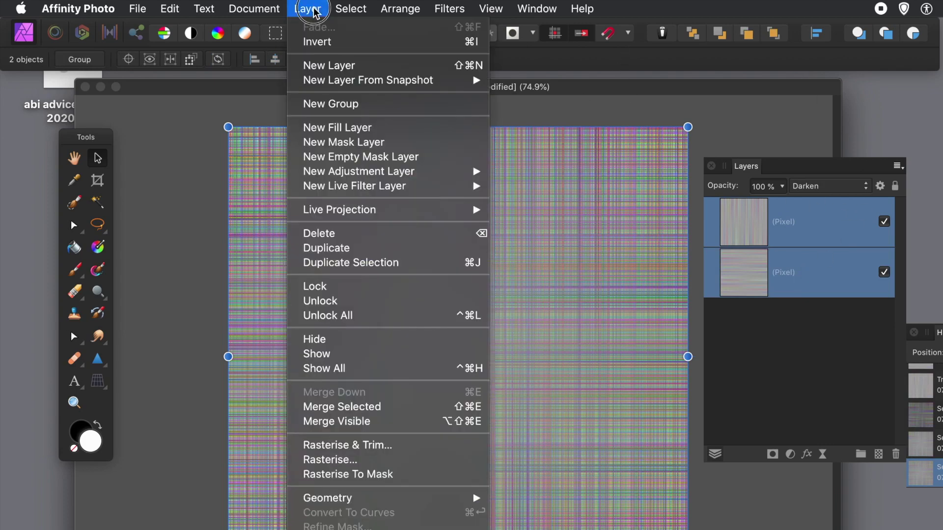
{"action": "left_click", "coordinate": [354, 422]}
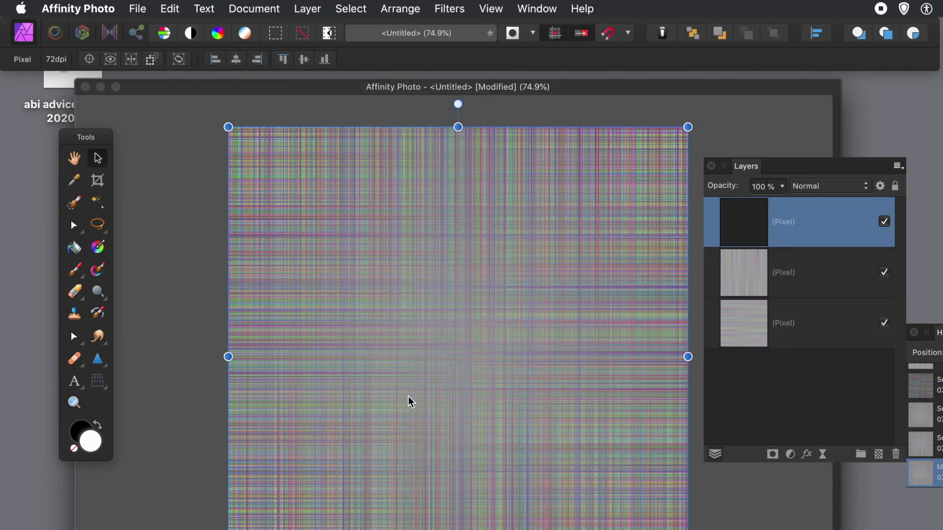
Select the merged layer and hide the two original stripe layers
{"action": "left_click", "coordinate": [779, 410]}
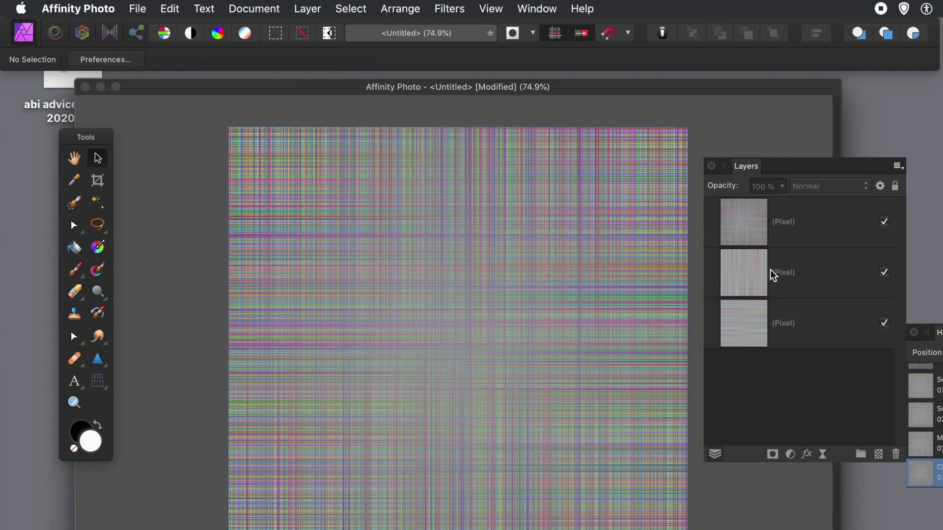
{"action": "left_click", "coordinate": [746, 234]}
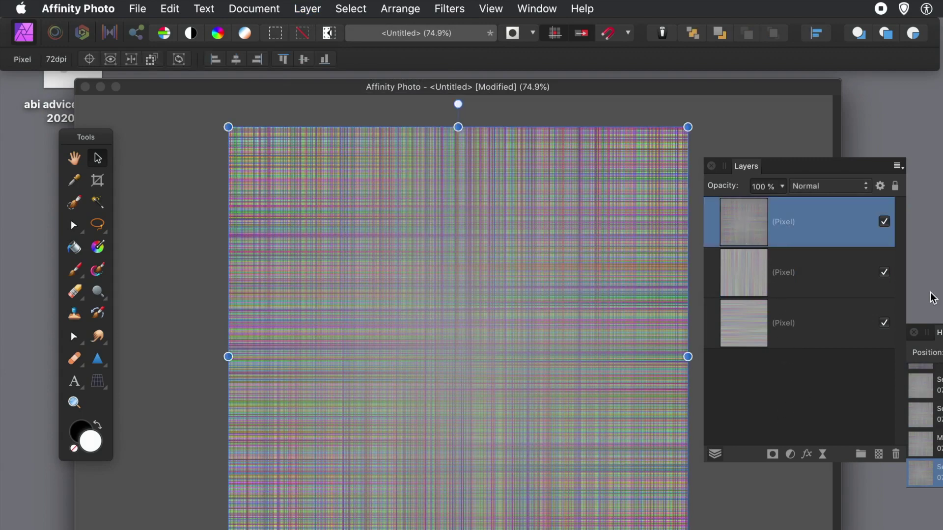
{"action": "left_click", "coordinate": [884, 273]}
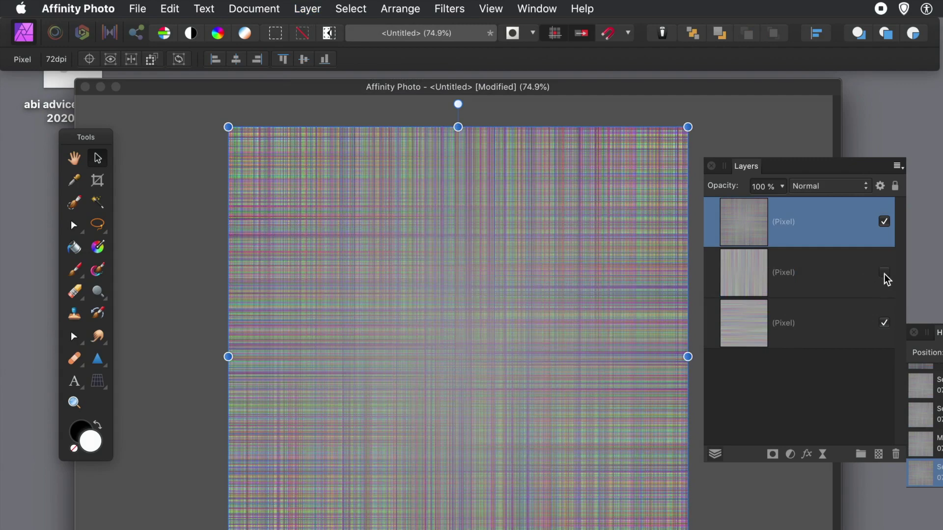
{"action": "left_click", "coordinate": [883, 322]}
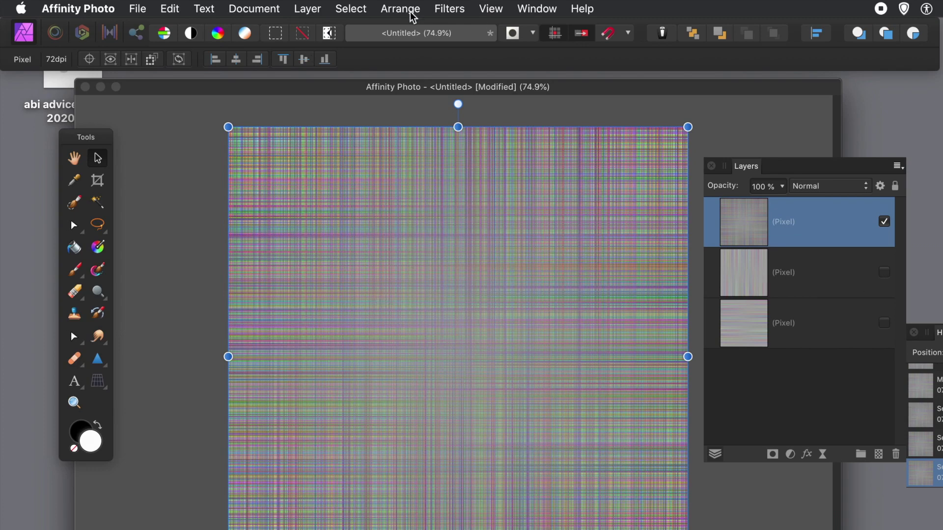
{"action": "left_click", "coordinate": [453, 12]}
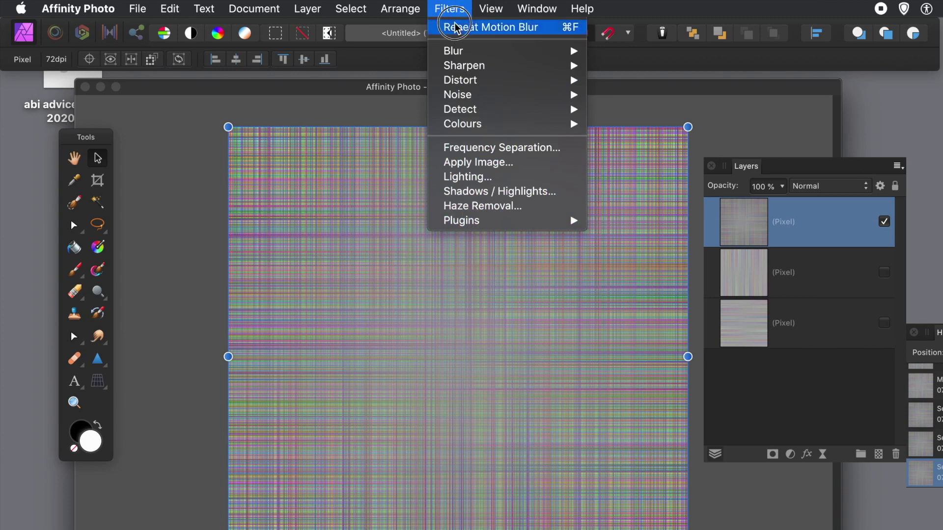
Open Filters > Distort > Deform on the merged plaid layer
{"action": "mouse_move", "coordinate": [469, 80]}
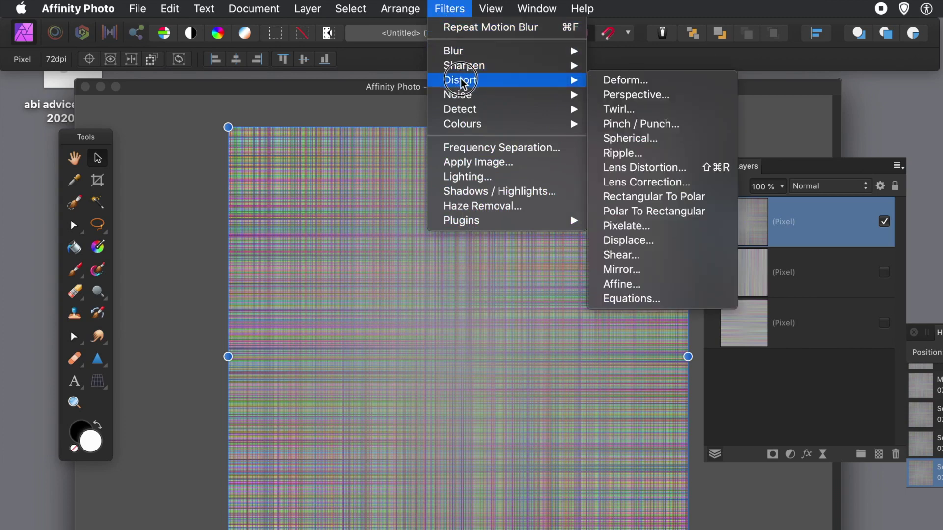
{"action": "left_click", "coordinate": [623, 84]}
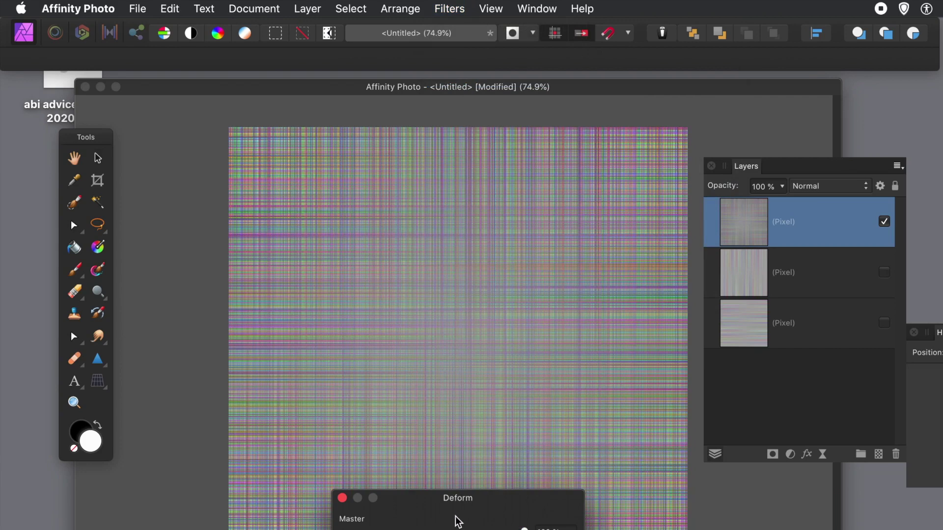
Pin deform points around the pattern and pull the lower ones toward the centre and bottom edges
{"action": "left_click_drag", "start_coordinate": [465, 499], "coordinate": [683, 204]}
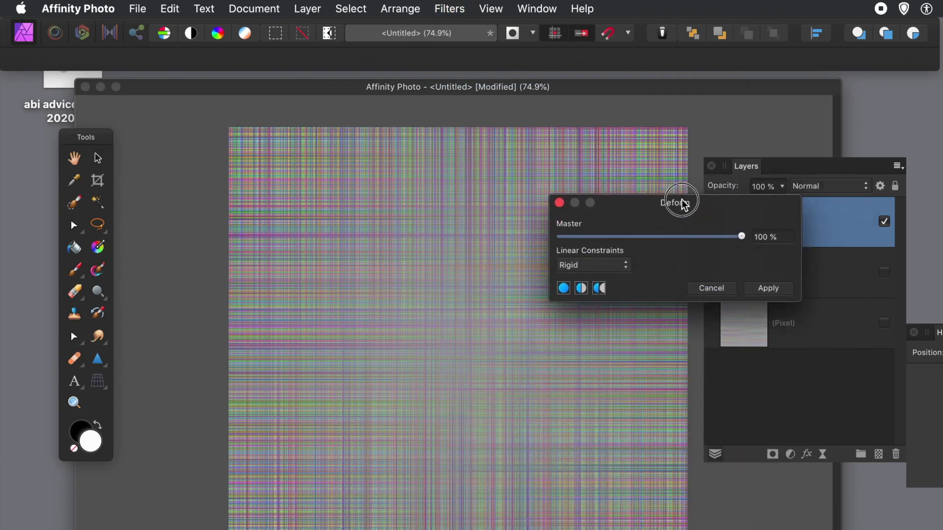
{"action": "left_click", "coordinate": [360, 244]}
{"action": "left_click", "coordinate": [547, 185]}
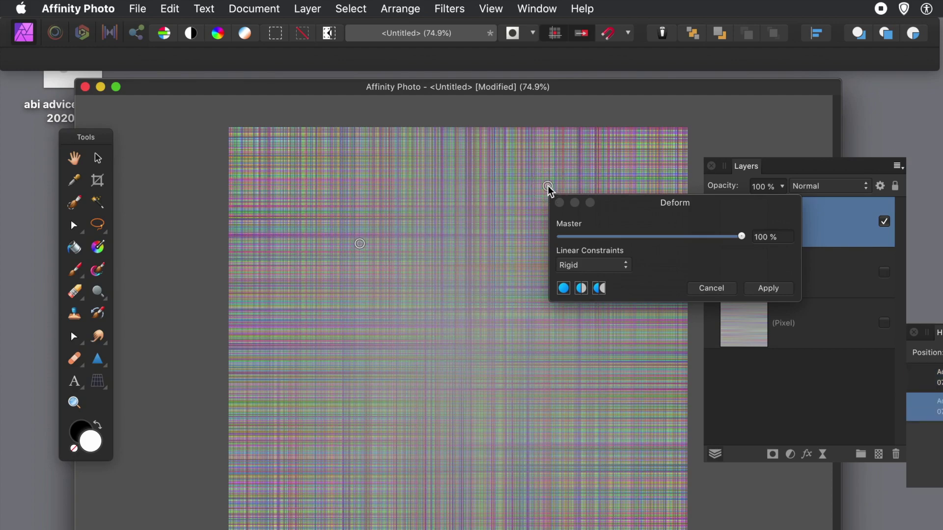
{"action": "left_click", "coordinate": [319, 410]}
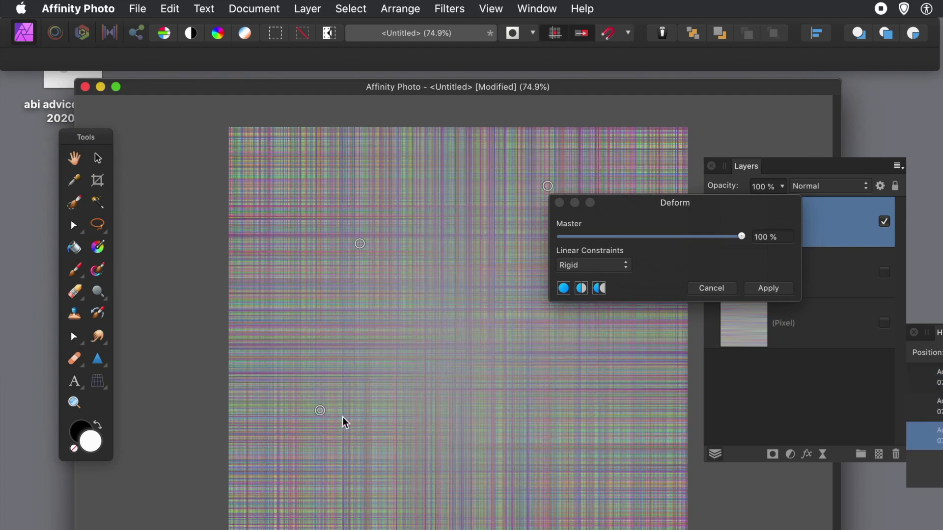
{"action": "left_click", "coordinate": [537, 464]}
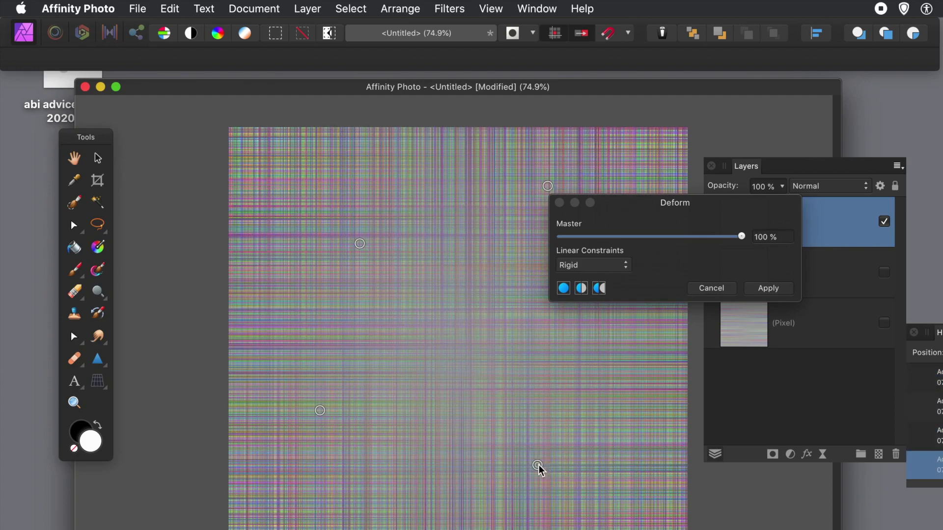
{"action": "left_click_drag", "start_coordinate": [537, 465], "coordinate": [433, 304]}
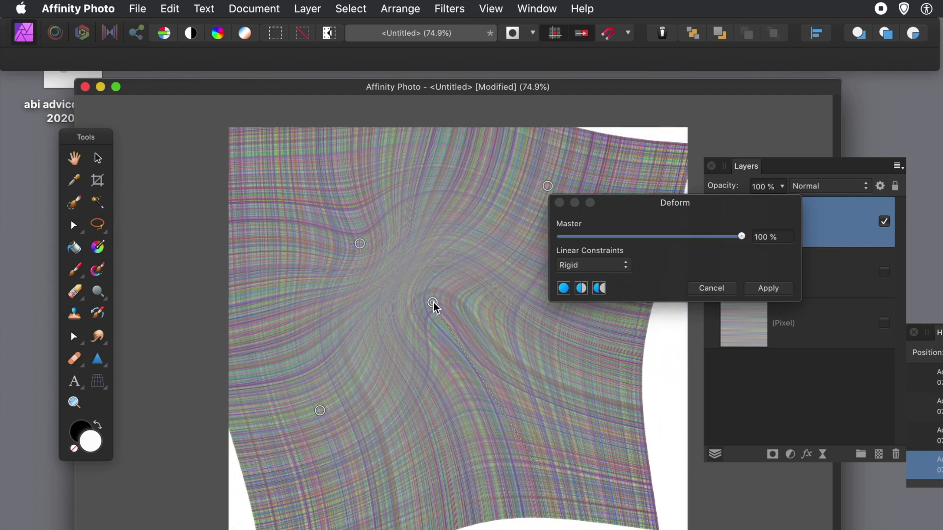
{"action": "left_click", "coordinate": [544, 417]}
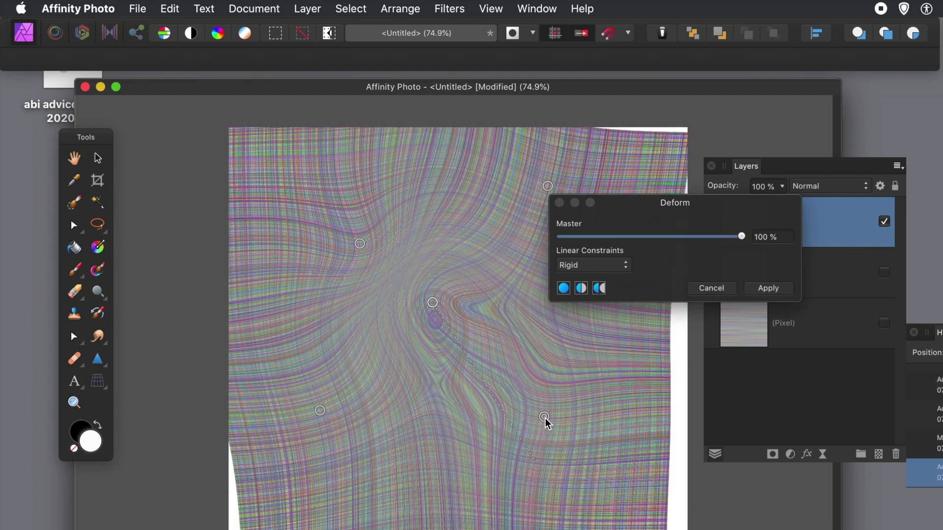
{"action": "left_click_drag", "start_coordinate": [544, 417], "coordinate": [665, 529]}
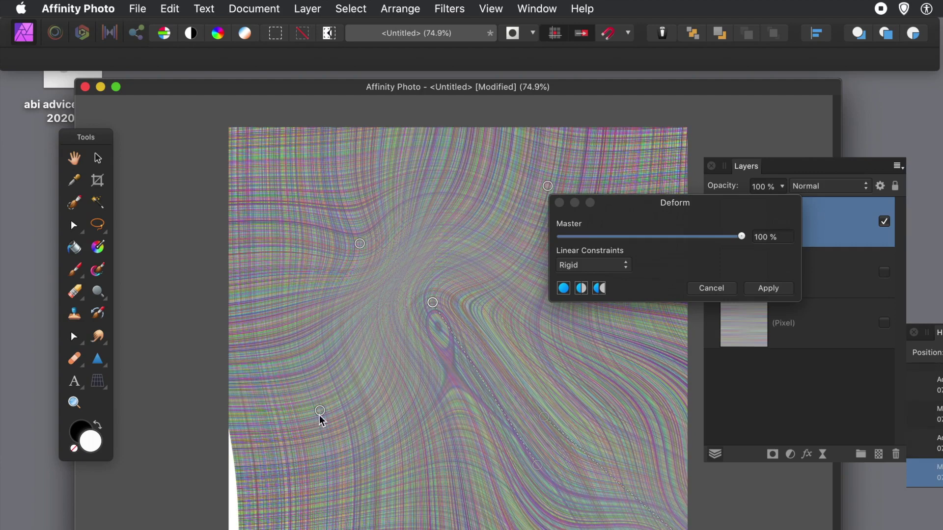
{"action": "left_click_drag", "start_coordinate": [322, 411], "coordinate": [192, 529]}
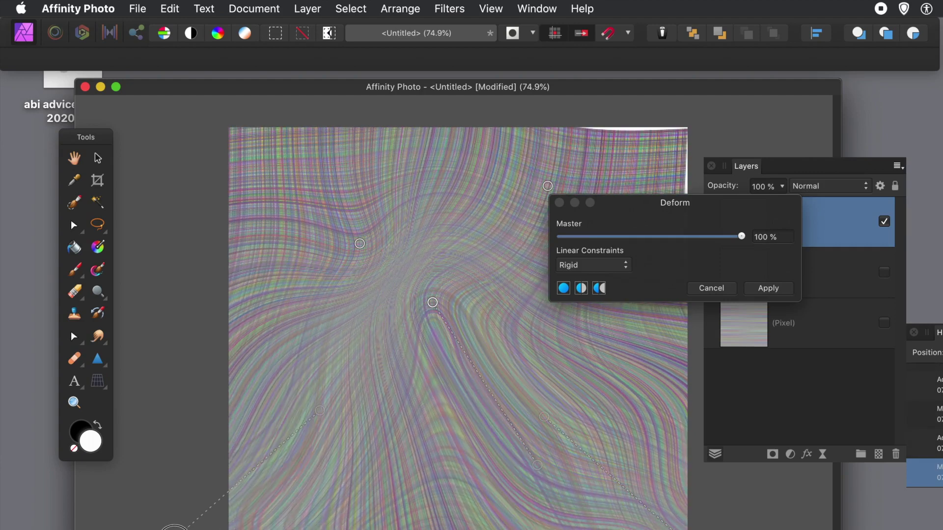
Add points on the left and top right, sweeping the lines up toward the upper right
{"action": "left_click", "coordinate": [305, 306]}
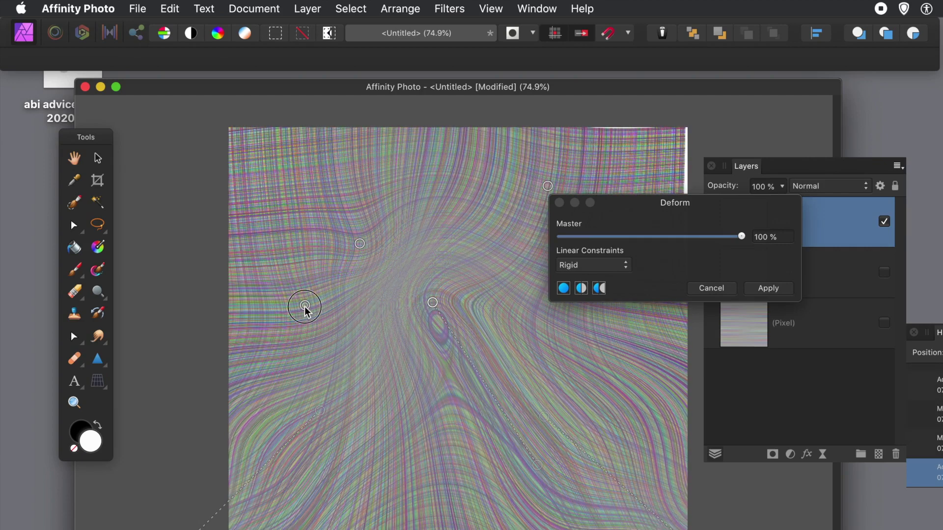
{"action": "left_click_drag", "start_coordinate": [304, 307], "coordinate": [242, 189]}
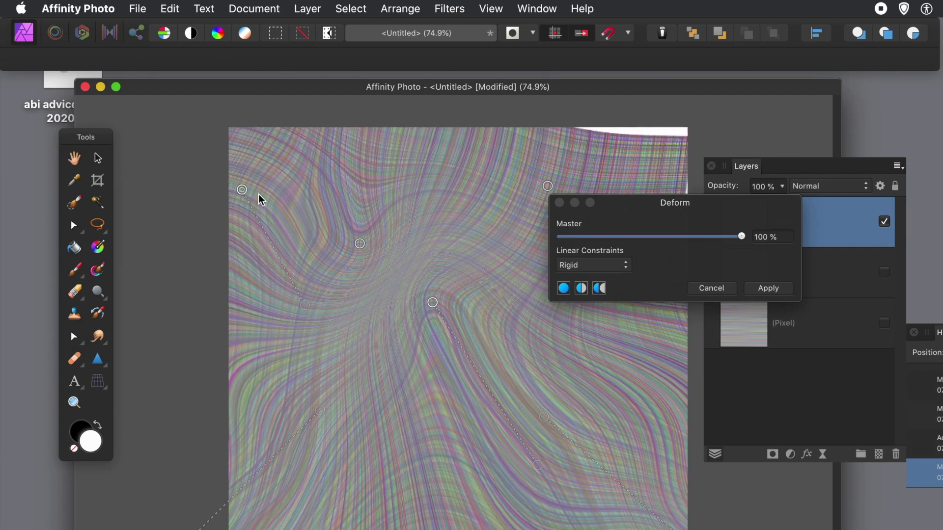
{"action": "left_click_drag", "start_coordinate": [360, 244], "coordinate": [441, 206]}
{"action": "left_click", "coordinate": [558, 168]}
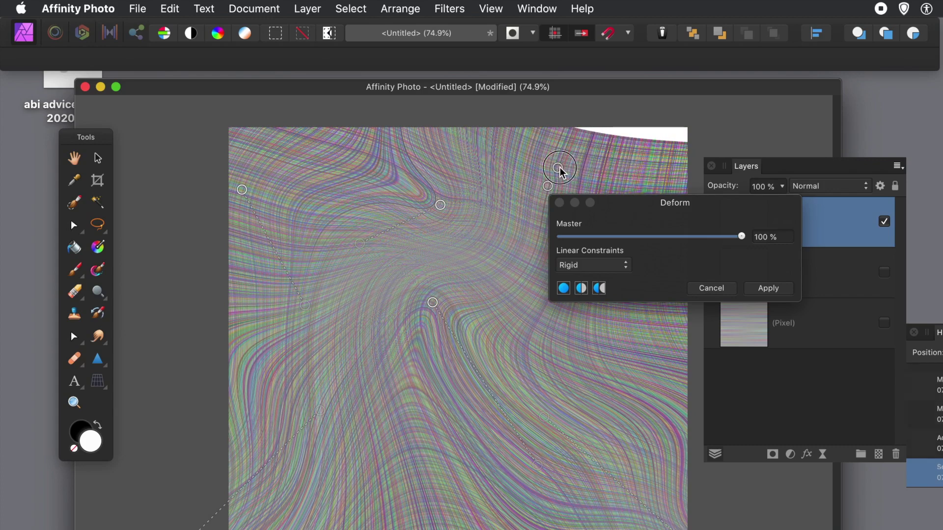
{"action": "left_click_drag", "start_coordinate": [559, 167], "coordinate": [700, 118]}
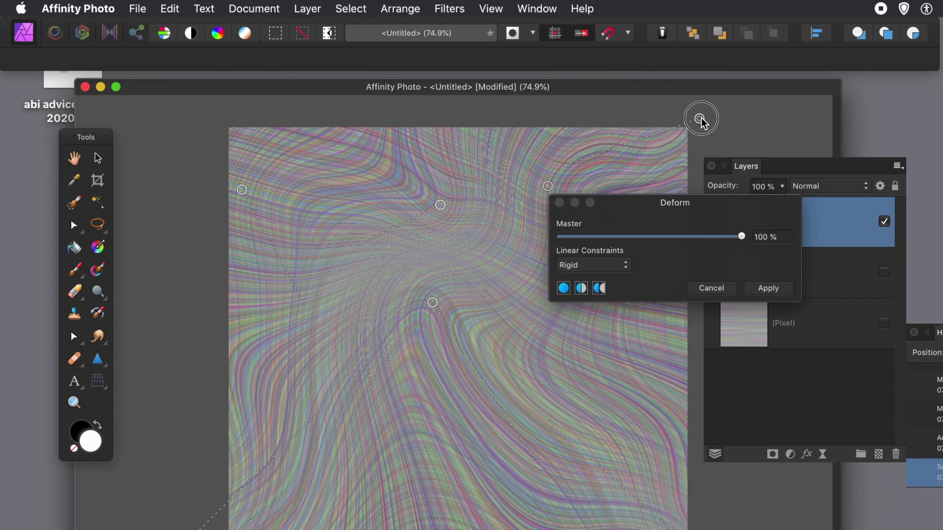
{"action": "left_click_drag", "start_coordinate": [632, 198], "coordinate": [771, 193]}
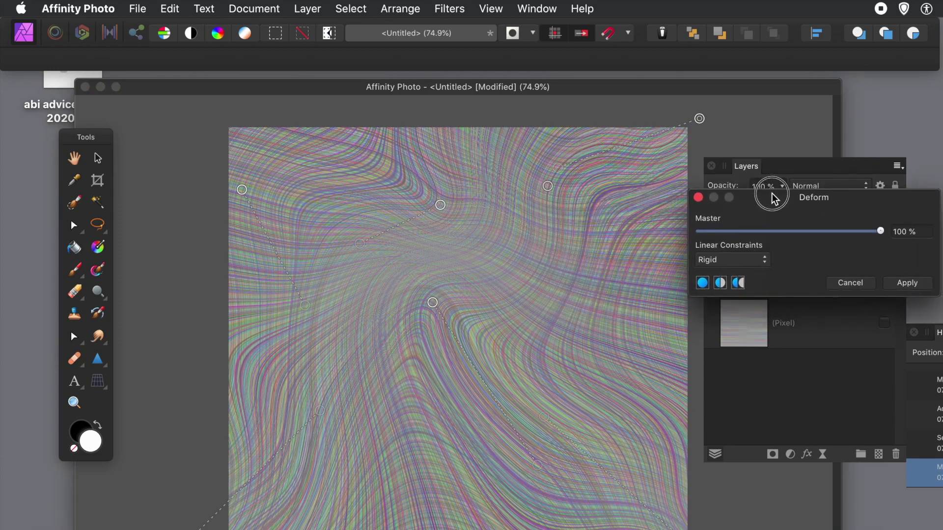
Swirl a lower-left eddy, test the Master strength, and apply Deform at 100%
{"action": "left_click_drag", "start_coordinate": [597, 346], "coordinate": [370, 409]}
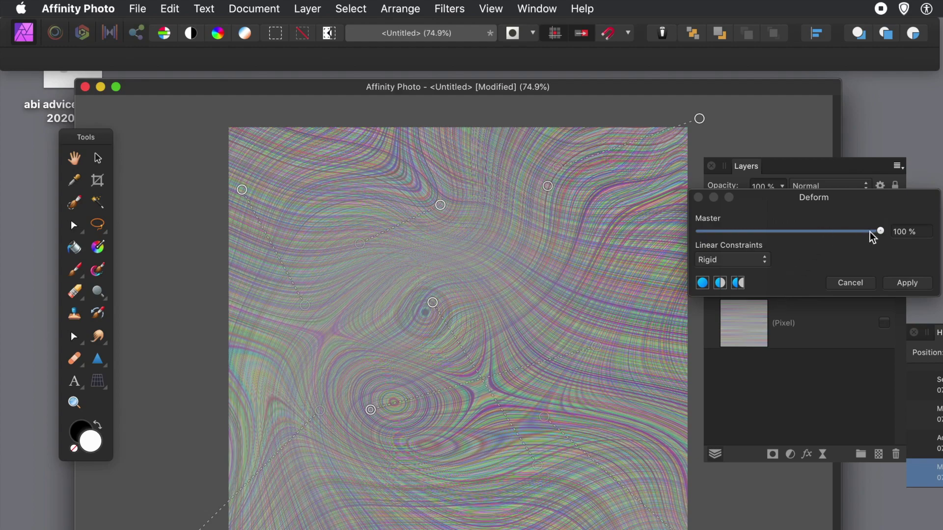
{"action": "left_click_drag", "start_coordinate": [873, 229], "coordinate": [900, 246]}
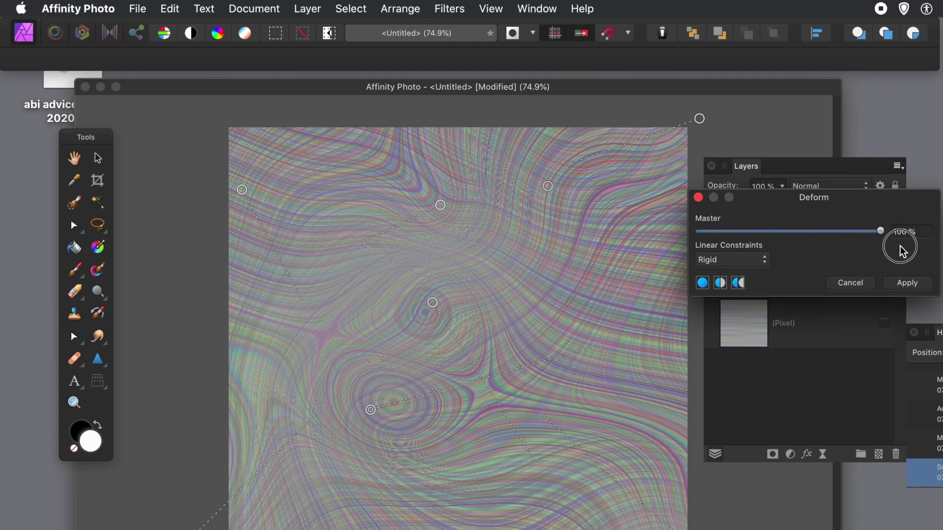
{"action": "left_click", "coordinate": [897, 280]}
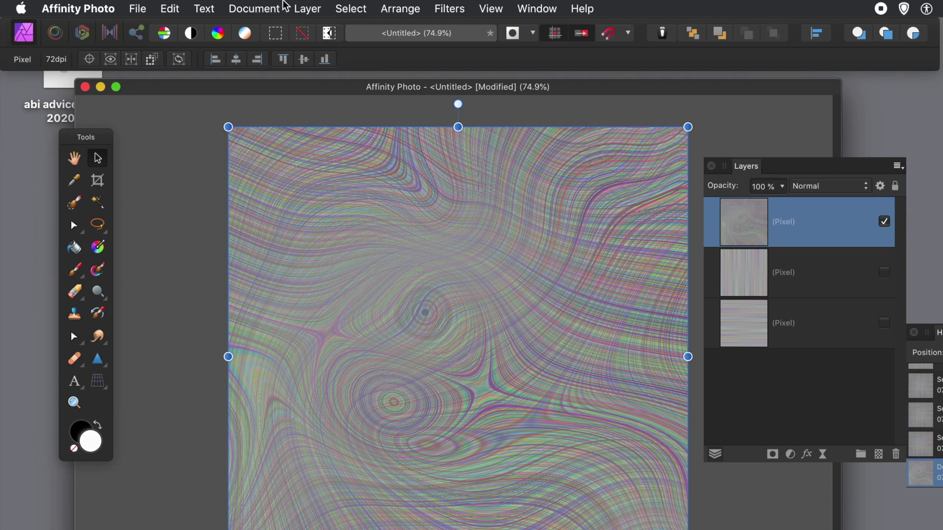
Add a Levels adjustment layer above the swirled pattern from the New Adjustment Layer list
{"action": "left_click", "coordinate": [301, 9]}
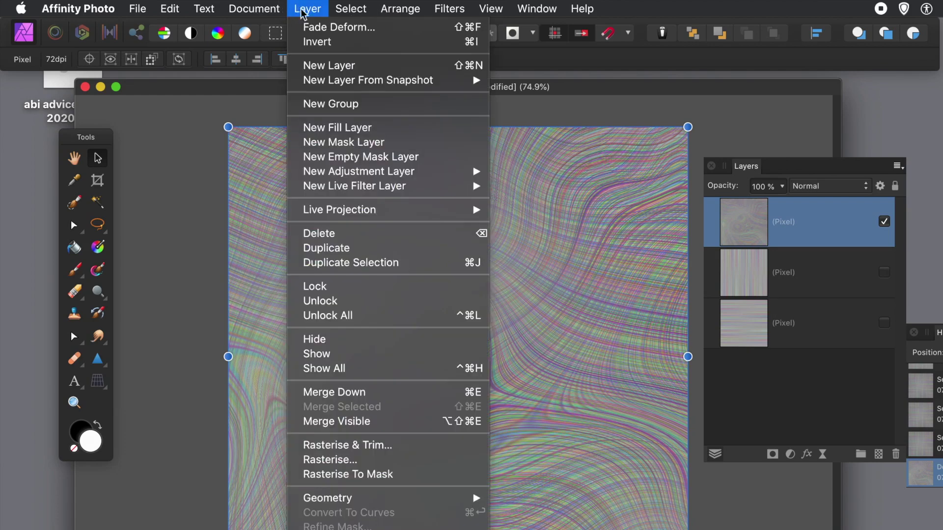
{"action": "mouse_move", "coordinate": [324, 172]}
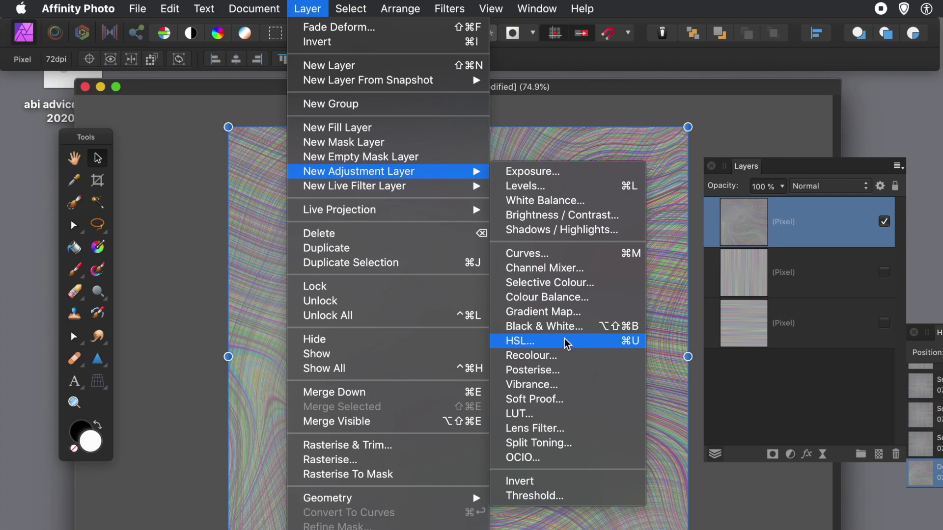
{"action": "left_click", "coordinate": [554, 187]}
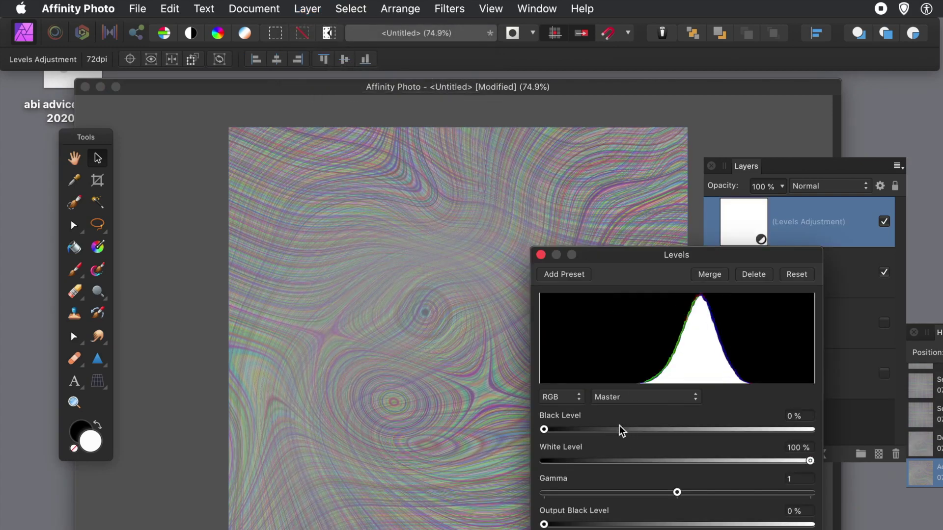
Tune Levels to Black Level 14%, White Level 74%, Gamma 1.343 and Output Black 1%
{"action": "mouse_move", "coordinate": [567, 429]}
{"action": "left_mouse_down"}
{"action": "mouse_move", "coordinate": [623, 430]}
{"action": "mouse_move", "coordinate": [592, 430]}
{"action": "left_mouse_up"}
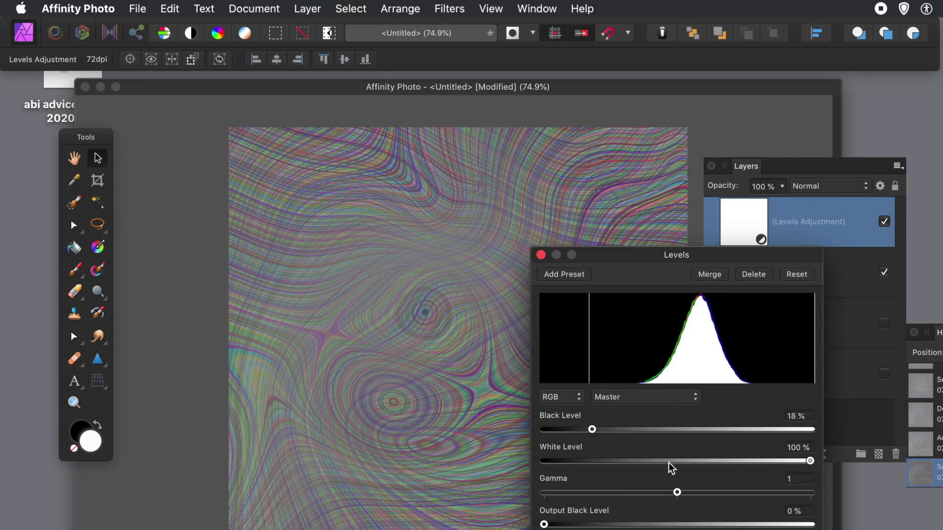
{"action": "left_click_drag", "start_coordinate": [679, 461], "coordinate": [821, 473]}
{"action": "mouse_move", "coordinate": [676, 493]}
{"action": "left_mouse_down"}
{"action": "mouse_move", "coordinate": [651, 493]}
{"action": "mouse_move", "coordinate": [702, 492]}
{"action": "mouse_move", "coordinate": [680, 493]}
{"action": "left_mouse_up"}
{"action": "left_click_drag", "start_coordinate": [596, 523], "coordinate": [546, 525]}
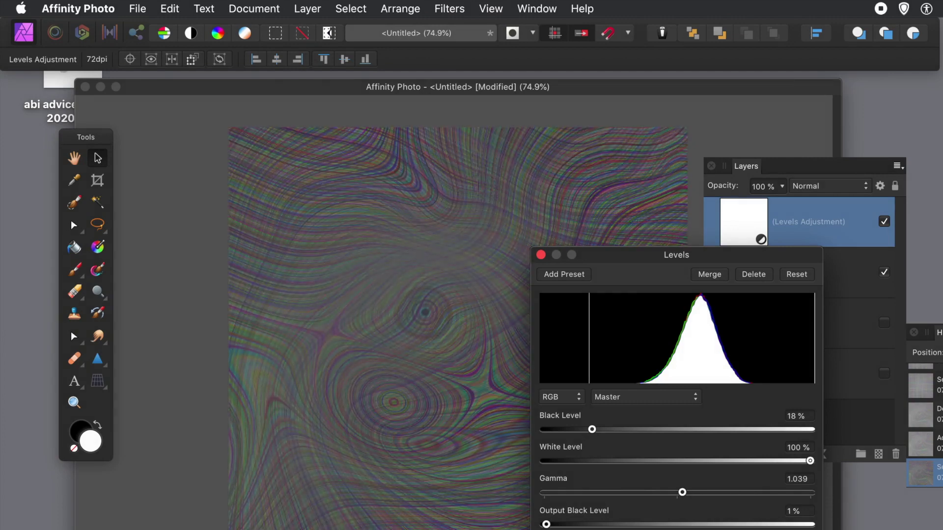
{"action": "mouse_move", "coordinate": [601, 431]}
{"action": "left_mouse_down"}
{"action": "mouse_move", "coordinate": [617, 430]}
{"action": "mouse_move", "coordinate": [580, 431]}
{"action": "left_mouse_up"}
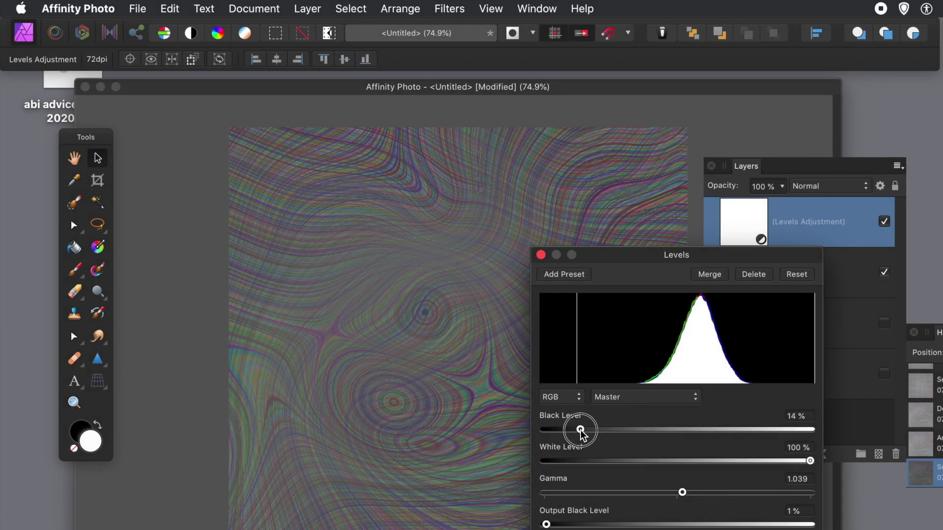
{"action": "mouse_move", "coordinate": [669, 461]}
{"action": "left_mouse_down"}
{"action": "mouse_move", "coordinate": [648, 461]}
{"action": "mouse_move", "coordinate": [763, 467]}
{"action": "mouse_move", "coordinate": [739, 469]}
{"action": "left_mouse_up"}
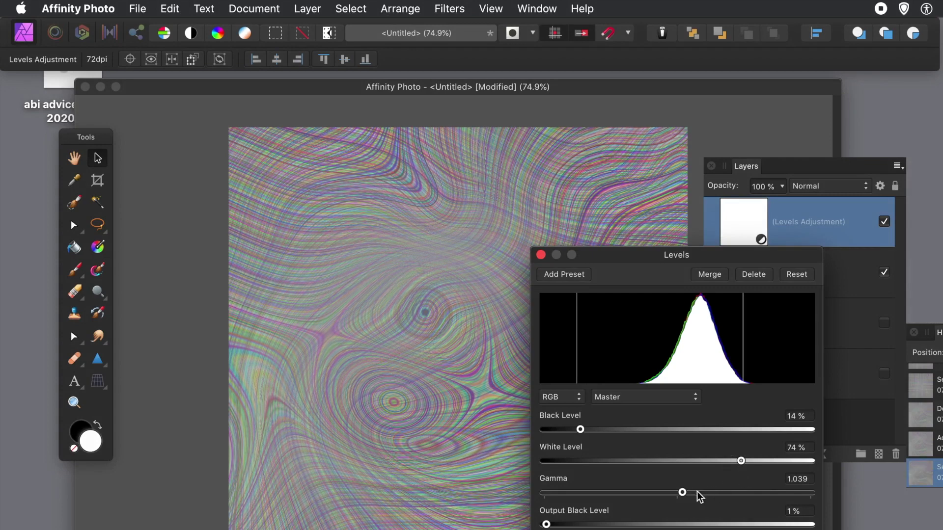
{"action": "left_click_drag", "start_coordinate": [687, 492], "coordinate": [724, 494]}
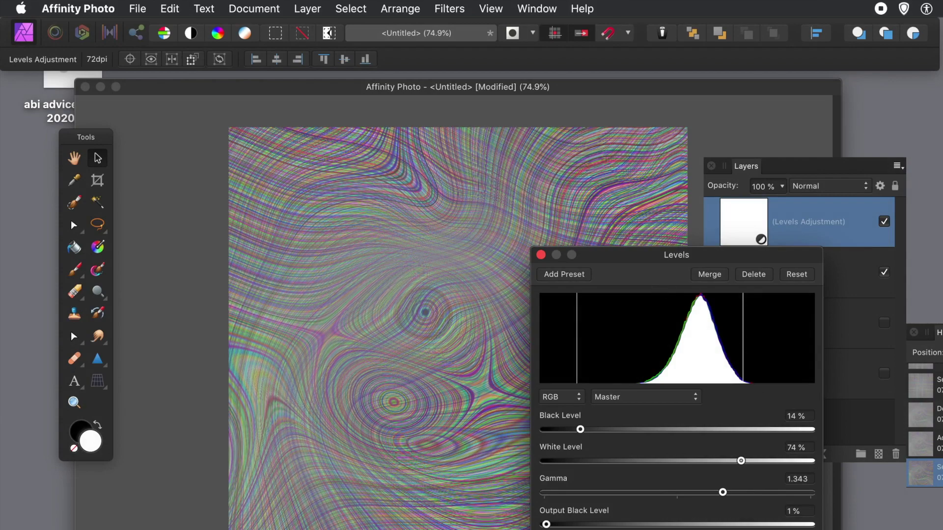
{"action": "scroll", "coordinate": [726, 527], "scroll_direction": "down", "scroll_amount": 3}
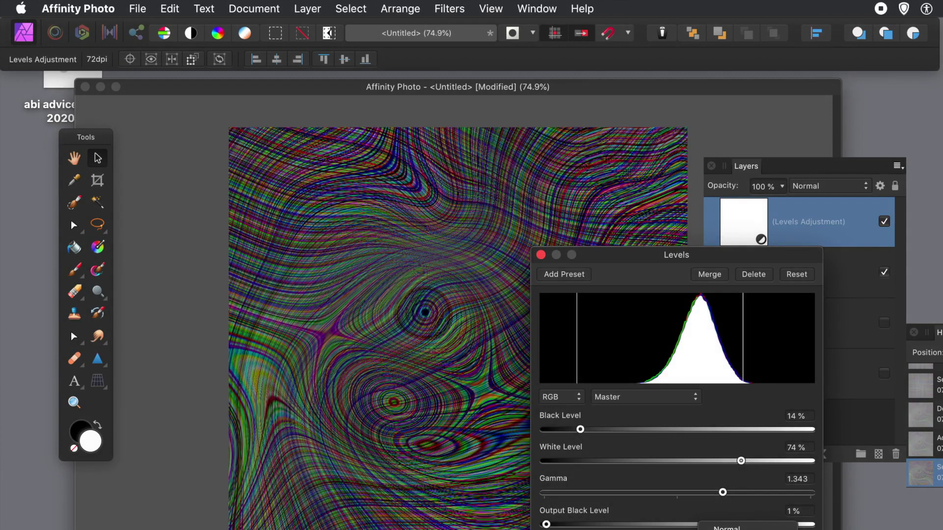
{"action": "left_click", "coordinate": [632, 259]}
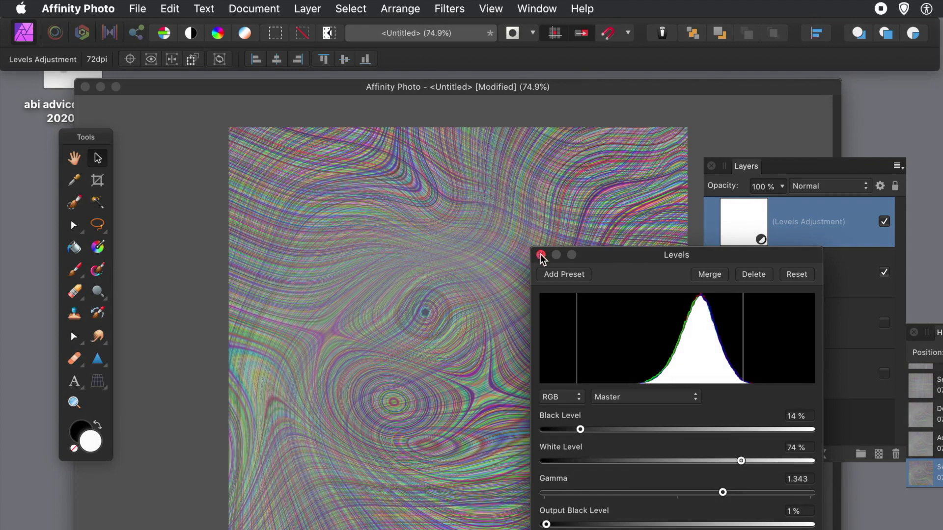
Close the Levels settings and hide the Levels layer to compare the unadjusted colours
{"action": "left_click", "coordinate": [541, 255]}
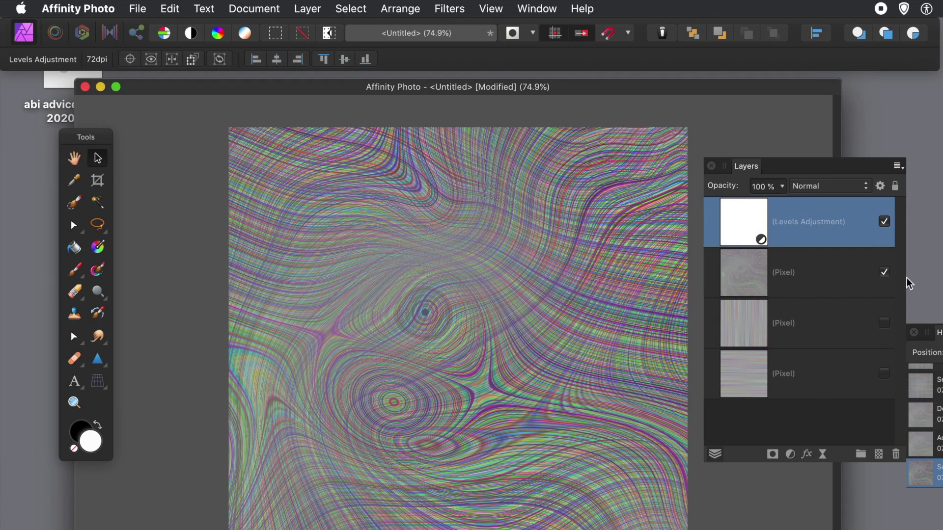
{"action": "left_click", "coordinate": [885, 224]}
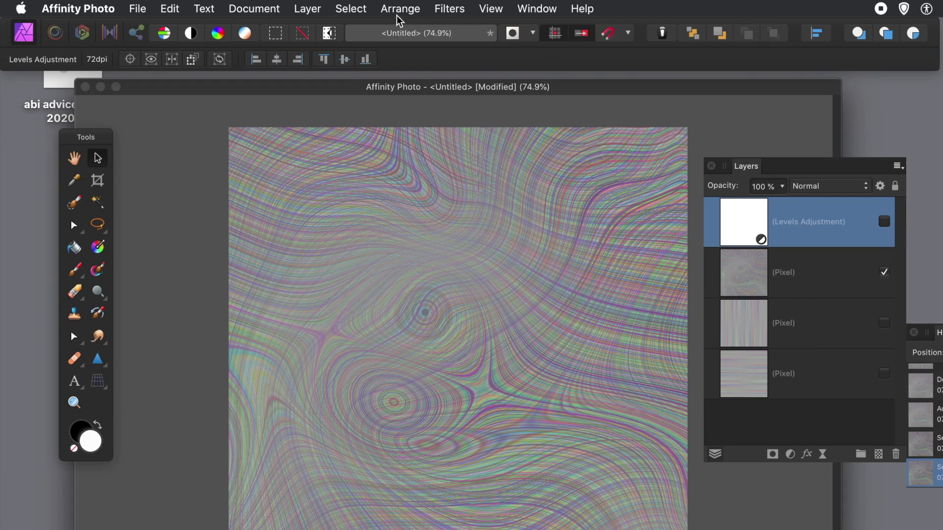
Add a Vibrance adjustment layer and bring its settings fully into view
{"action": "left_click", "coordinate": [318, 11]}
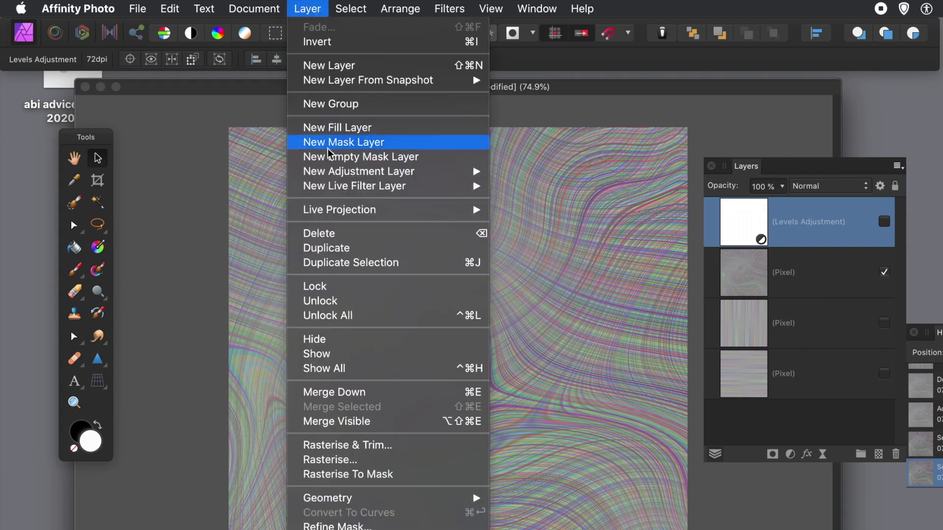
{"action": "mouse_move", "coordinate": [340, 175]}
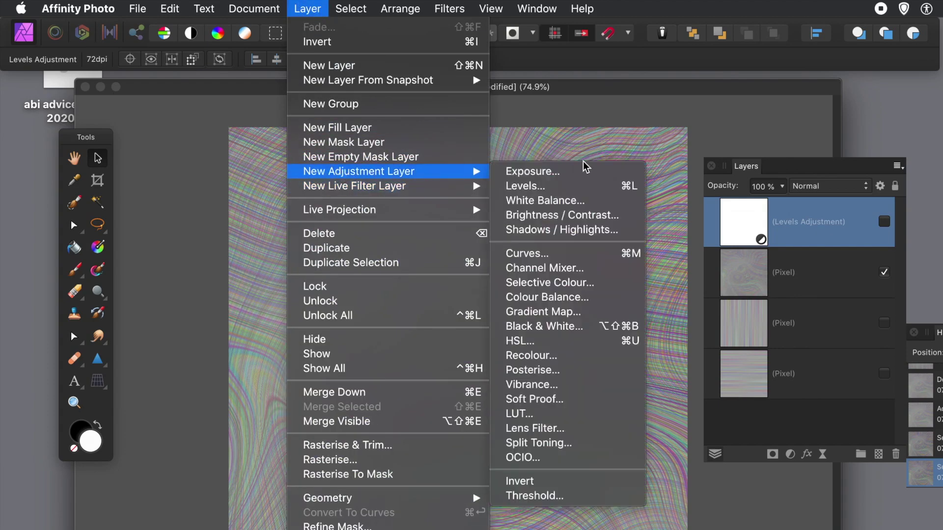
{"action": "left_click", "coordinate": [560, 387]}
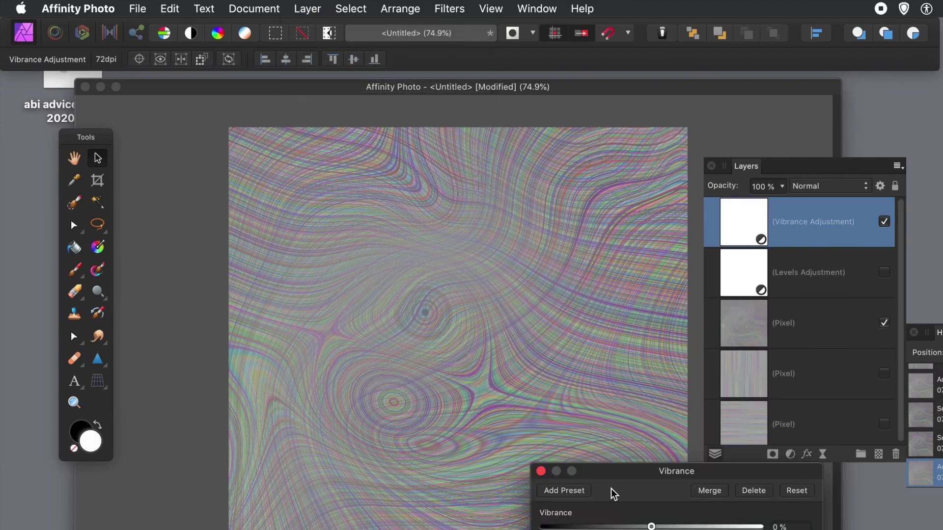
{"action": "left_click_drag", "start_coordinate": [627, 473], "coordinate": [493, 225]}
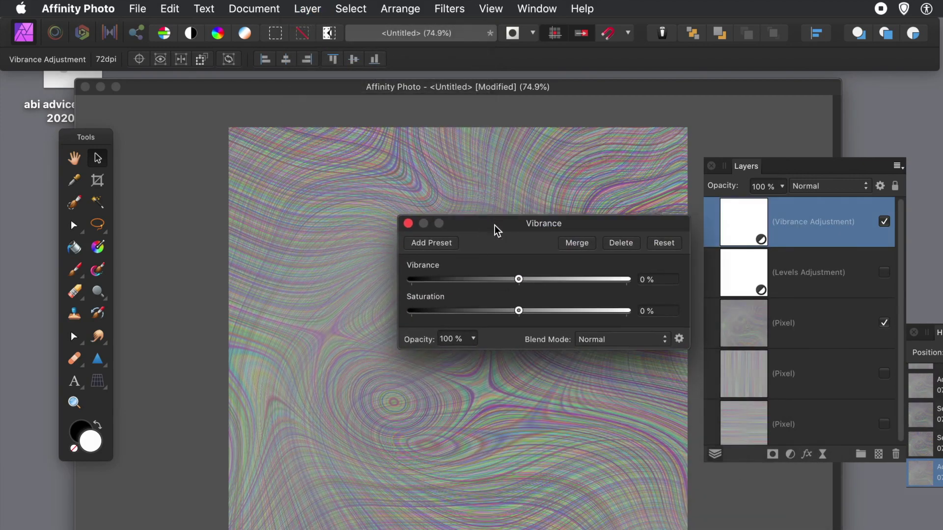
Set Vibrance to 54% and Saturation to 94%, then close the Vibrance settings
{"action": "left_click_drag", "start_coordinate": [564, 281], "coordinate": [576, 278]}
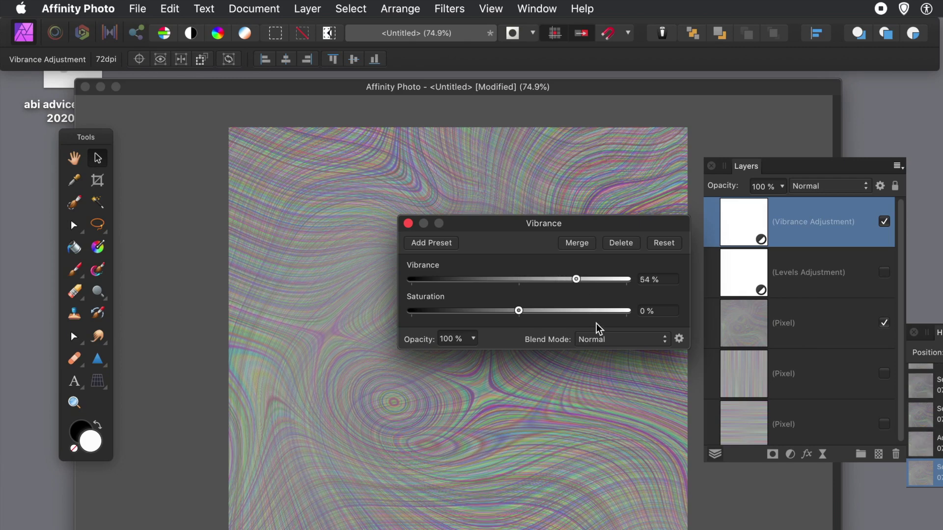
{"action": "left_click_drag", "start_coordinate": [600, 312], "coordinate": [619, 312]}
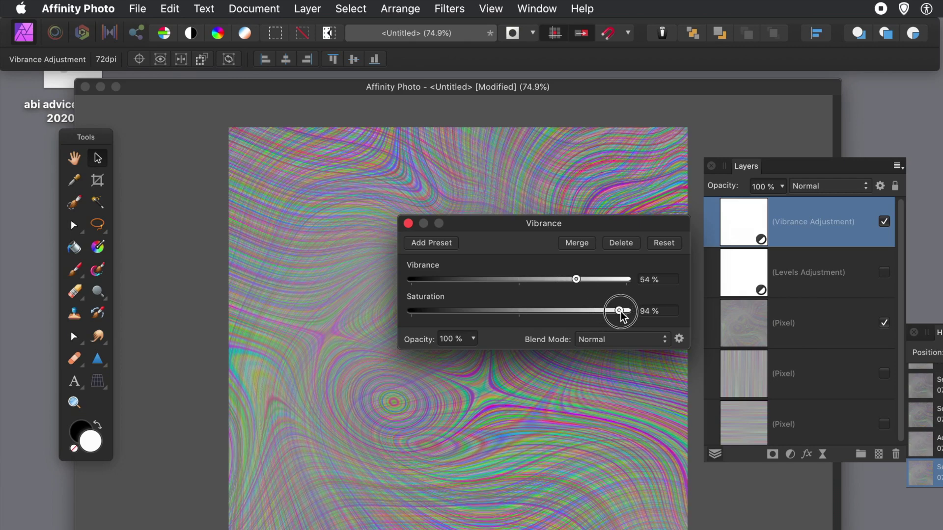
{"action": "left_click", "coordinate": [500, 219]}
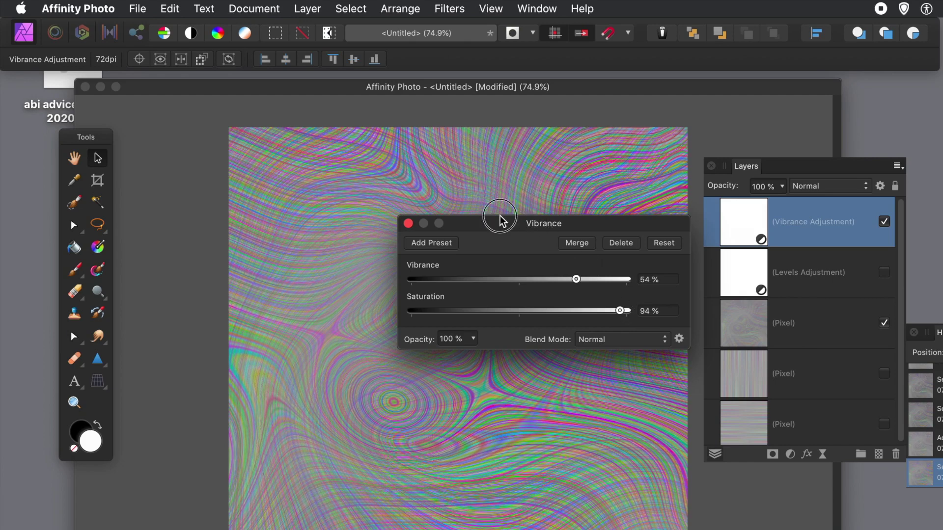
{"action": "left_click_drag", "start_coordinate": [501, 219], "coordinate": [657, 185]}
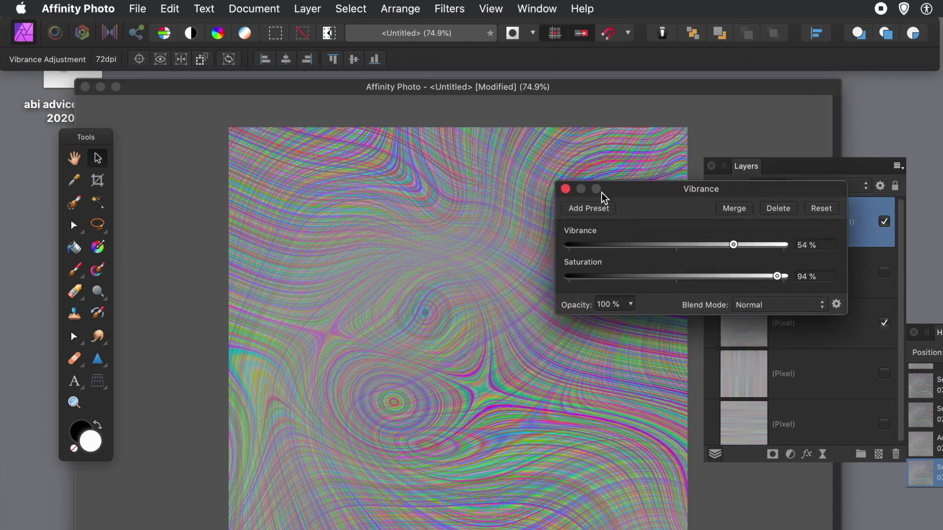
{"action": "left_click", "coordinate": [565, 190]}
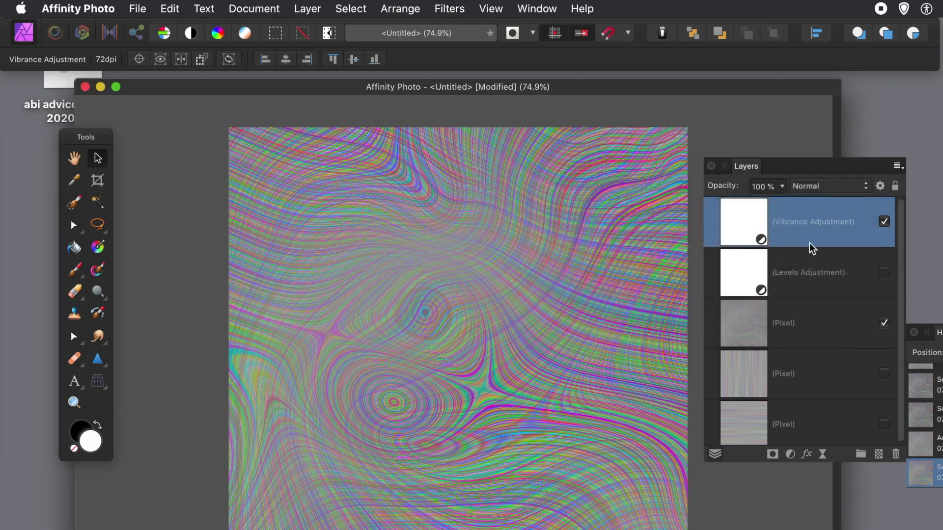